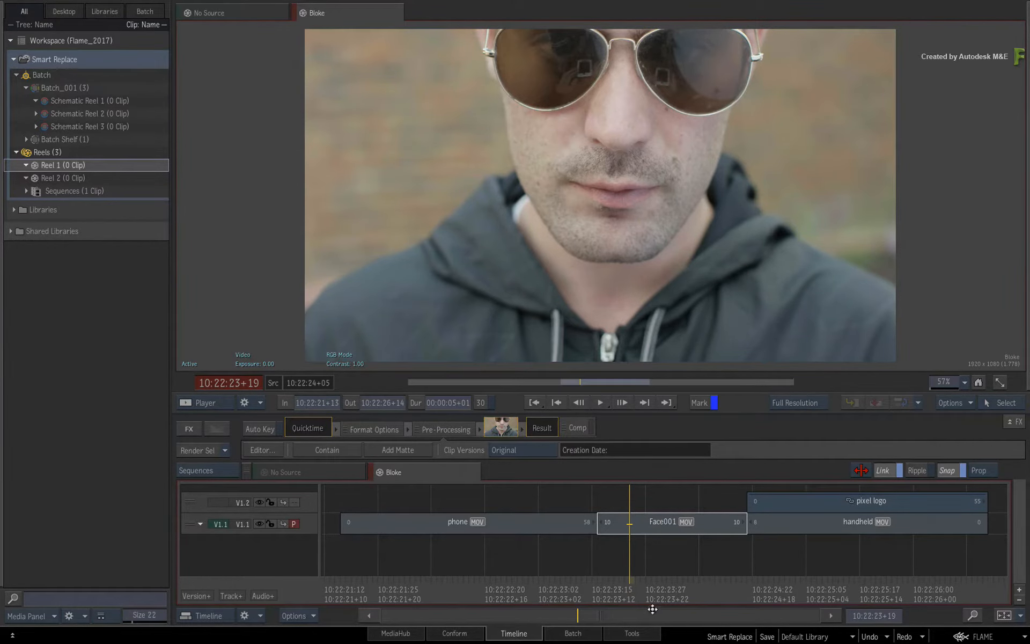
- Select the Face001 segment in the Bloke sequence and match frame its source clip into Reel 1
left_click_drag(633, 588, 709, 592)
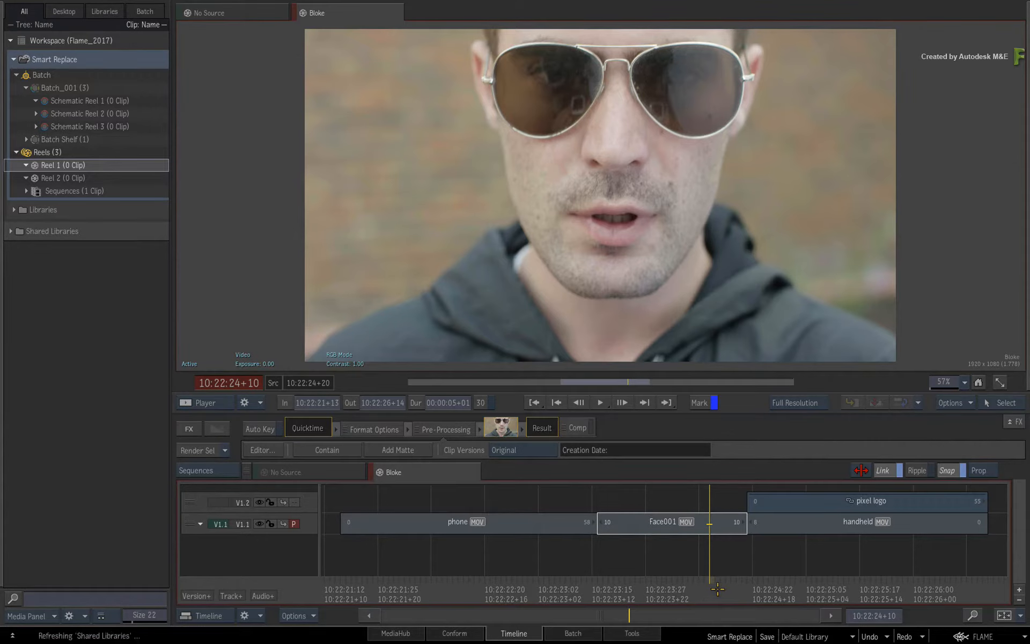
left_click_drag(665, 582, 667, 558)
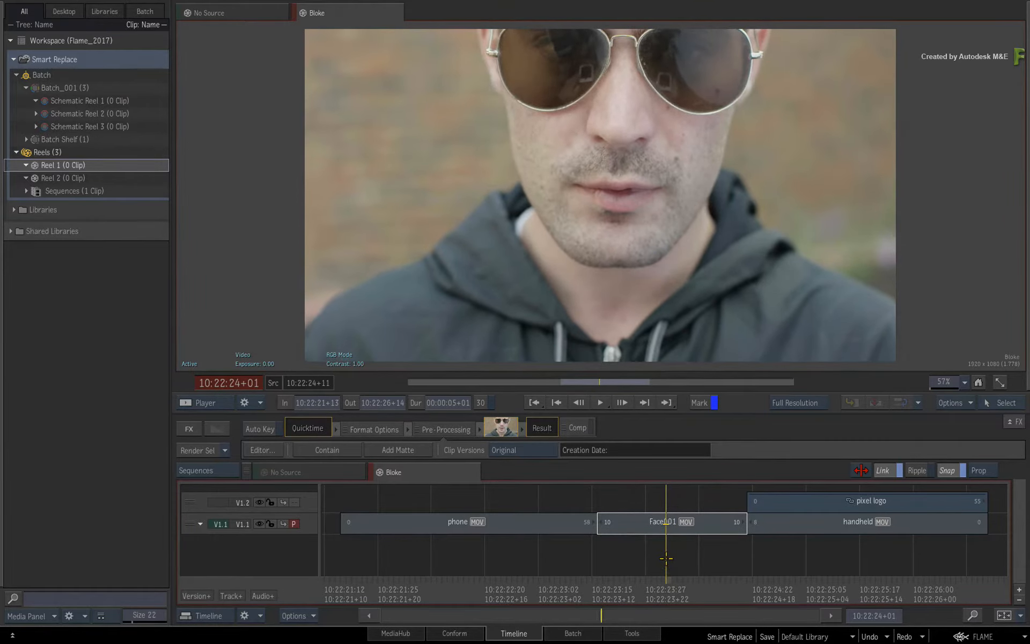
left_click(695, 532)
key("m")
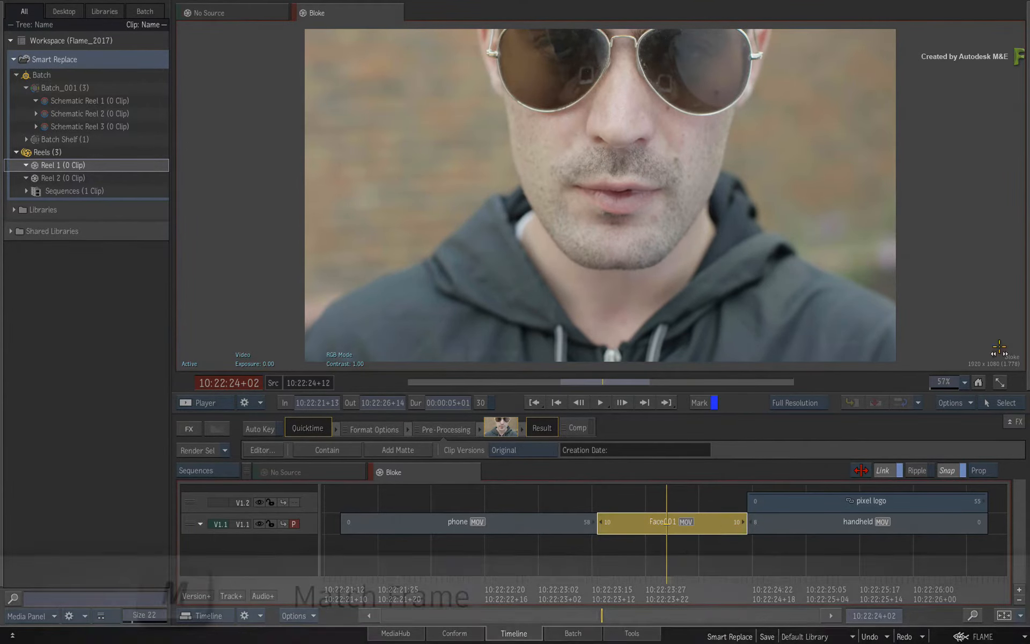
key("m")
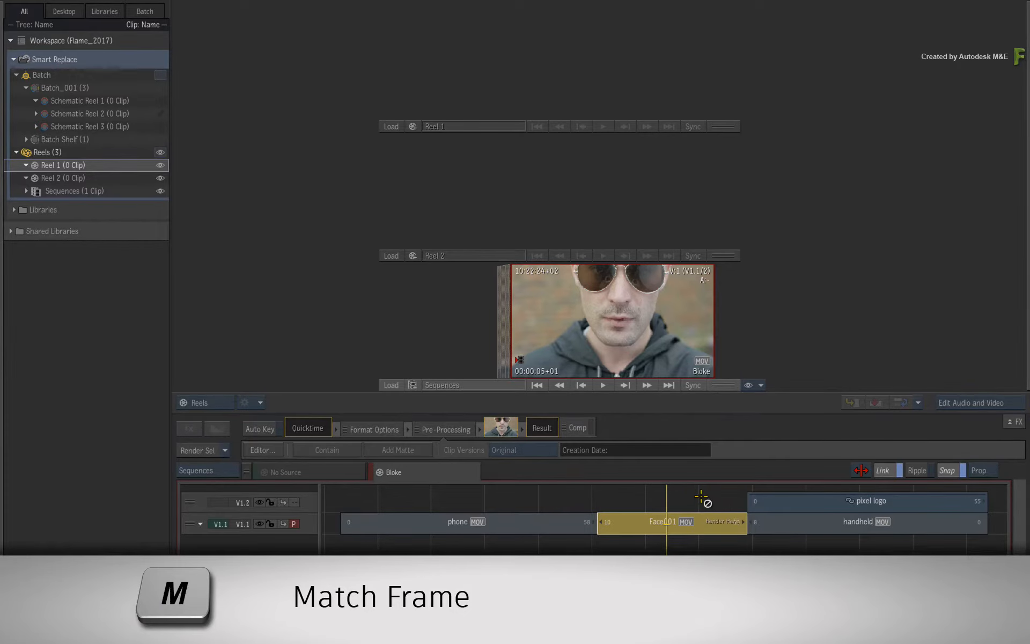
left_click(614, 72)
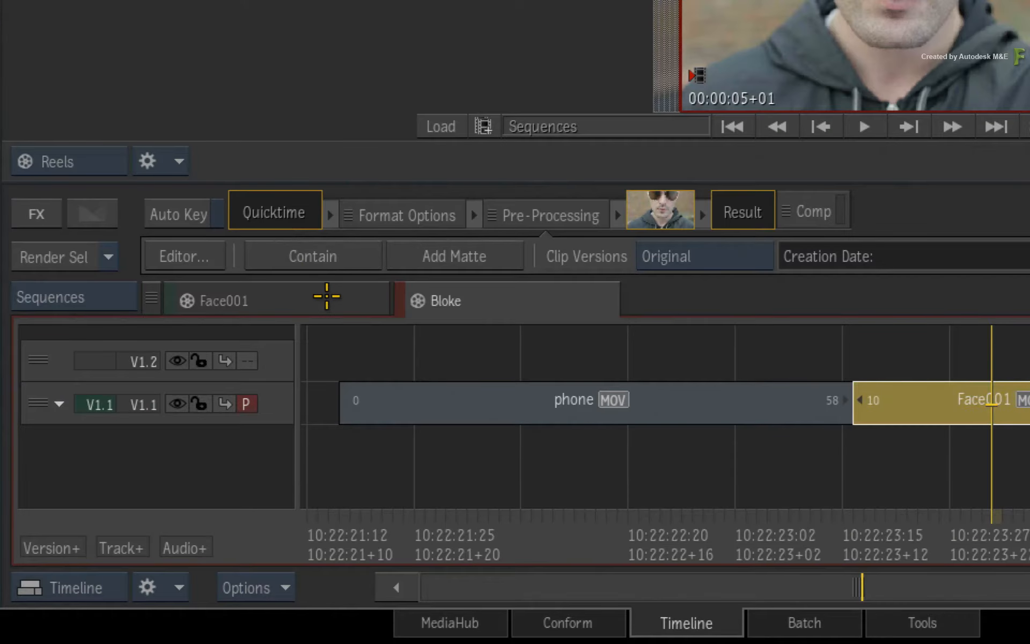
- Open the matched Face001 clip in the timeline and scrub through its full range, including the handles
left_click(327, 296)
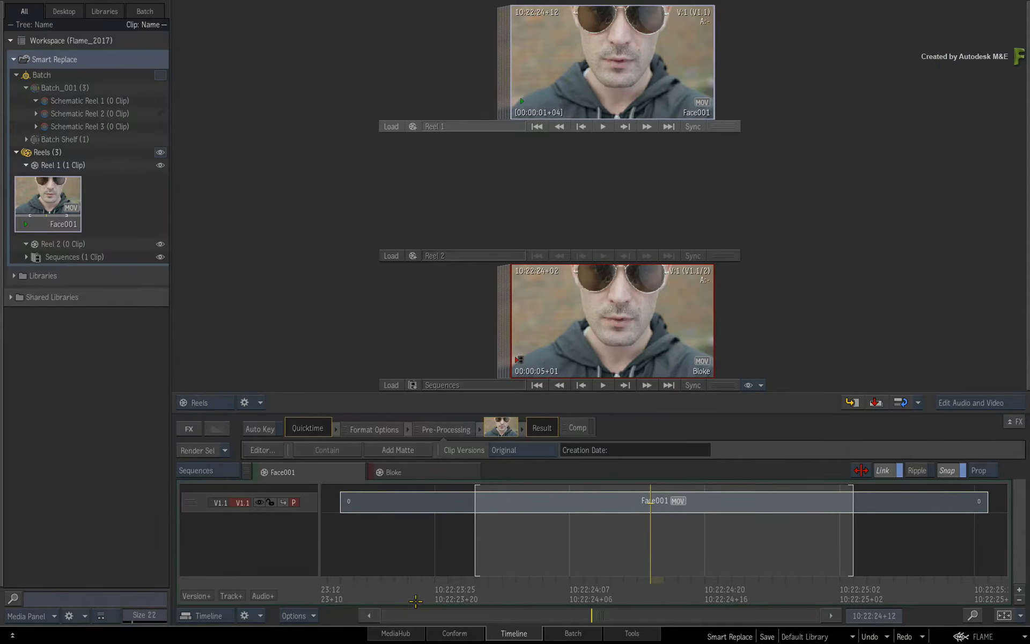
left_click_drag(416, 601, 895, 564)
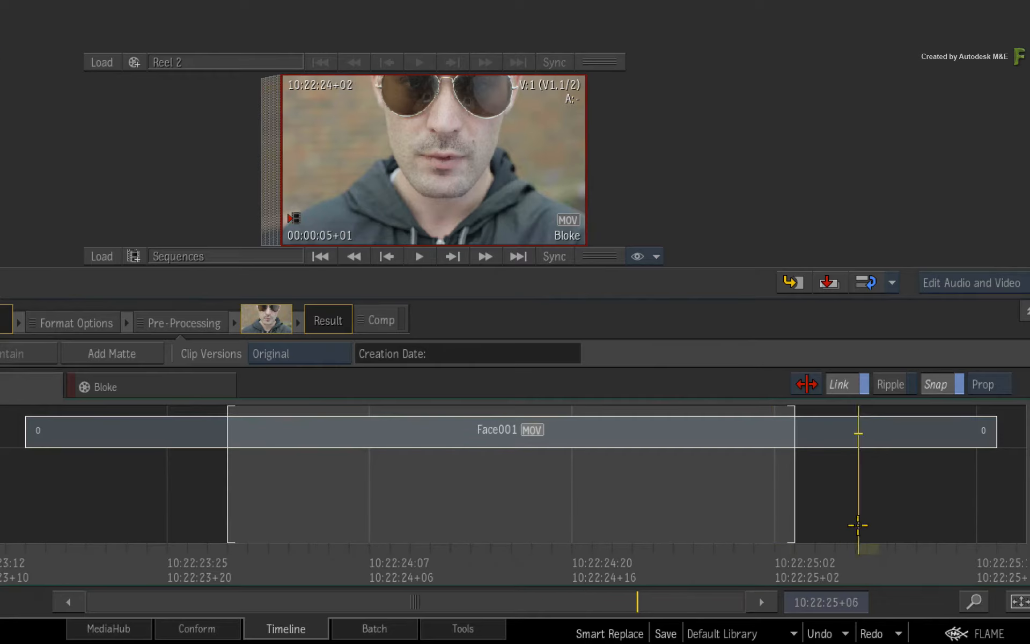
left_click_drag(858, 524, 472, 478)
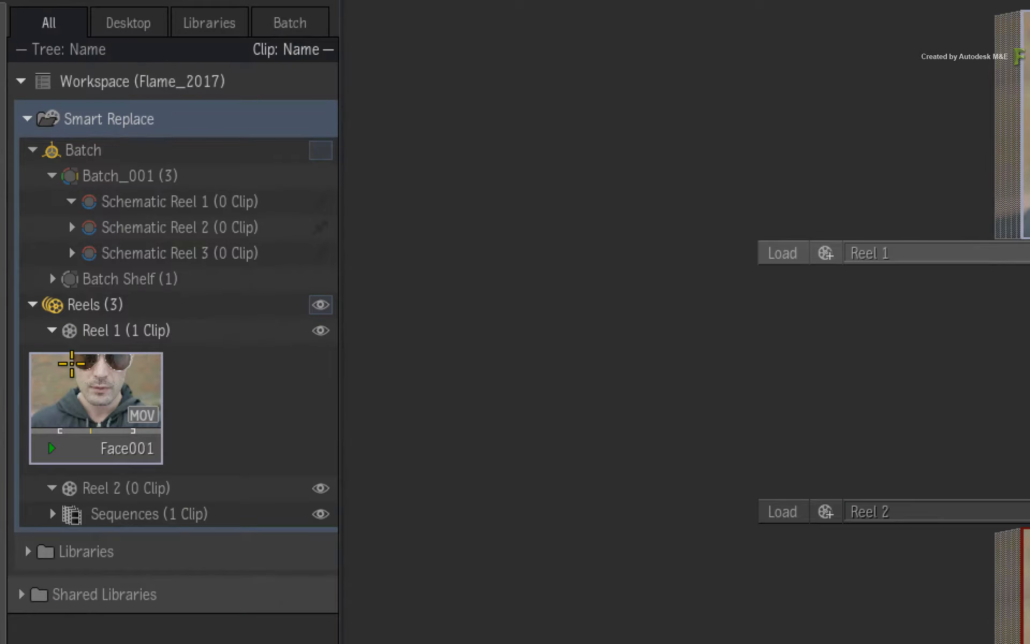
- Move the Face001 clip from Reel 1 into Schematic Reel 1 of Batch_001 and display the Bloke sequence again
left_click_drag(46, 185, 96, 97)
left_click_drag(203, 208, 203, 202)
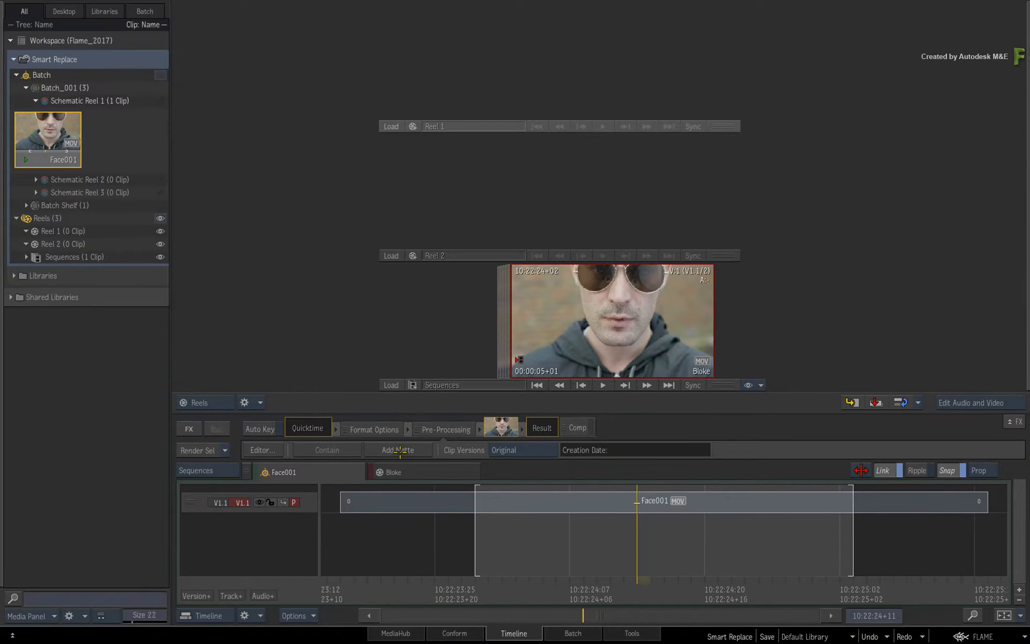
left_click(427, 468)
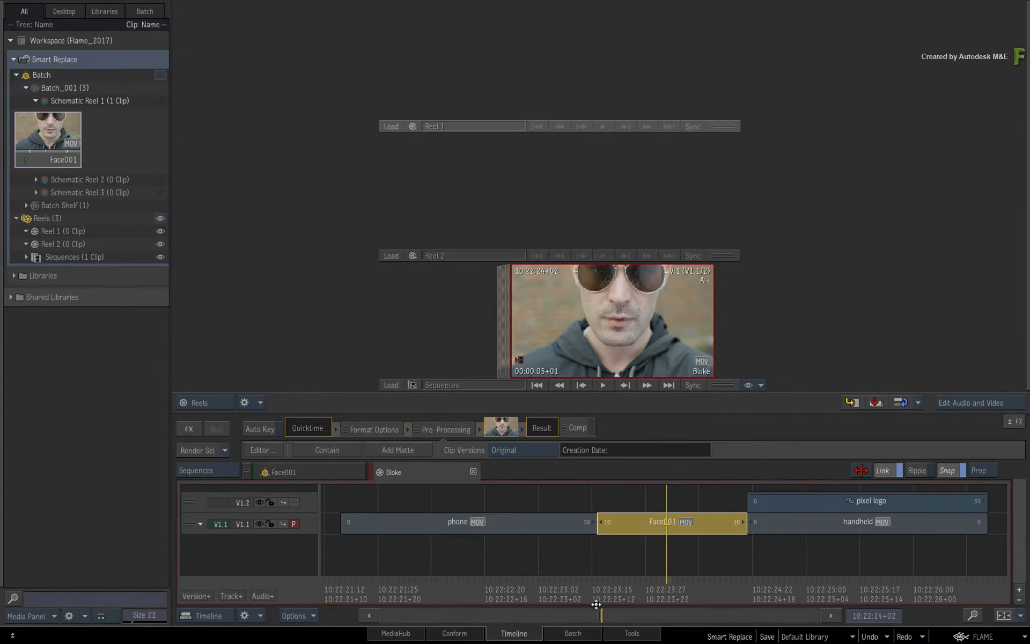
- Open the Batch schematic, place the Face001 clip ahead of an empty area, and set the batch duration from its 48 frames
left_click(589, 633)
left_click_drag(615, 205, 327, 190)
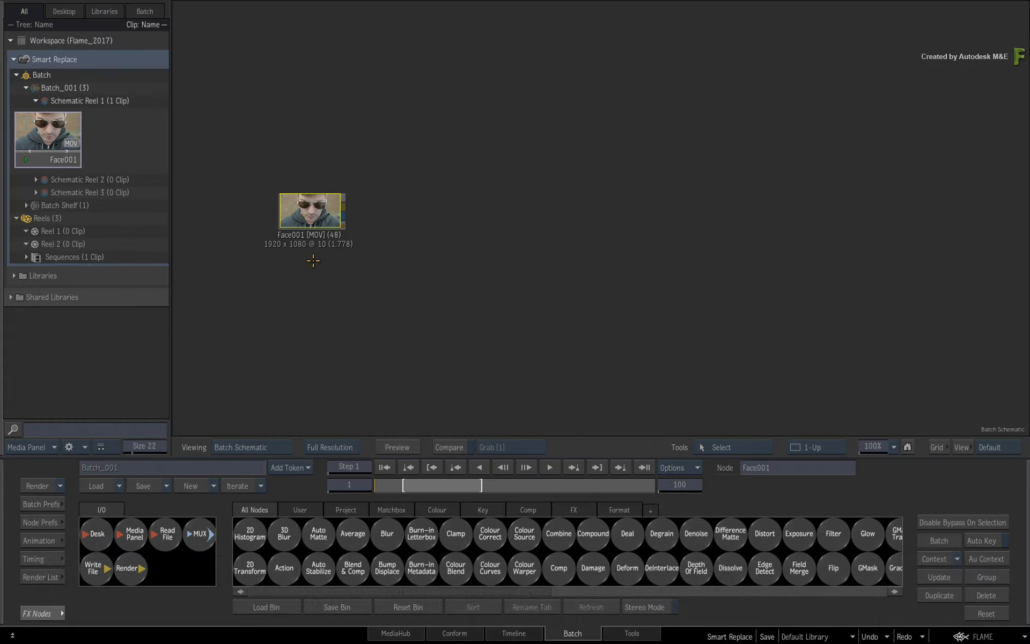
left_click(317, 207)
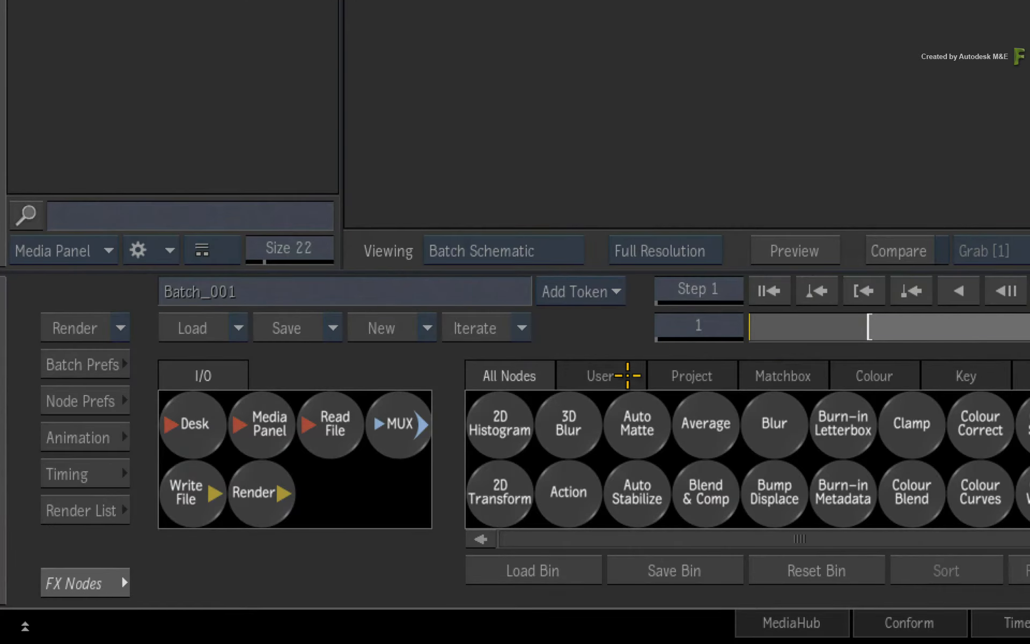
- Add the saved effects tree from the User bin to the schematic and connect Face001 to its MUX node
left_click(624, 374)
left_click_drag(500, 412, 938, 307)
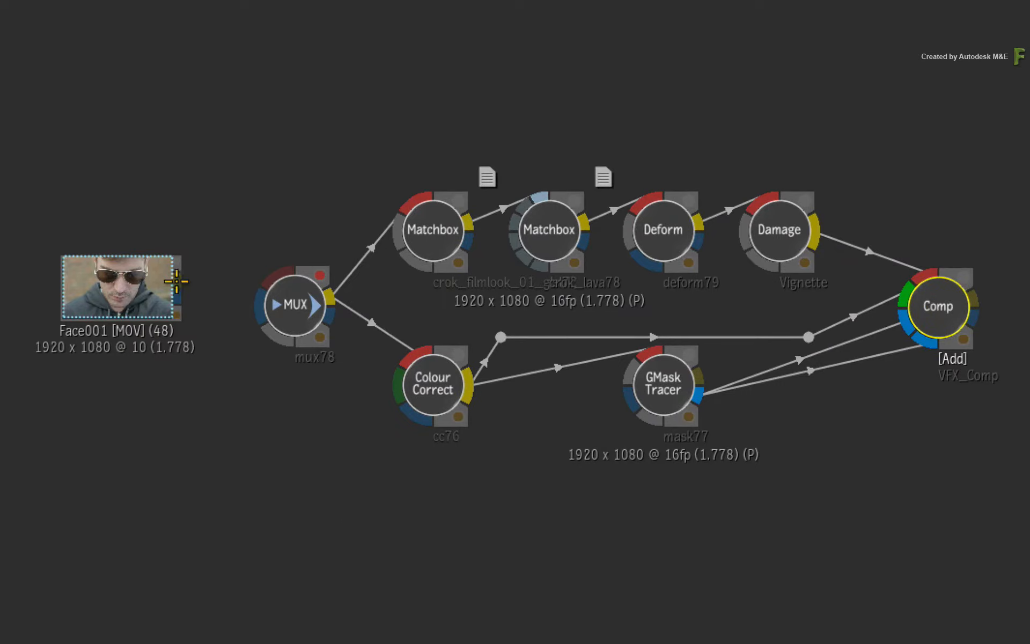
left_click_drag(177, 279, 294, 303)
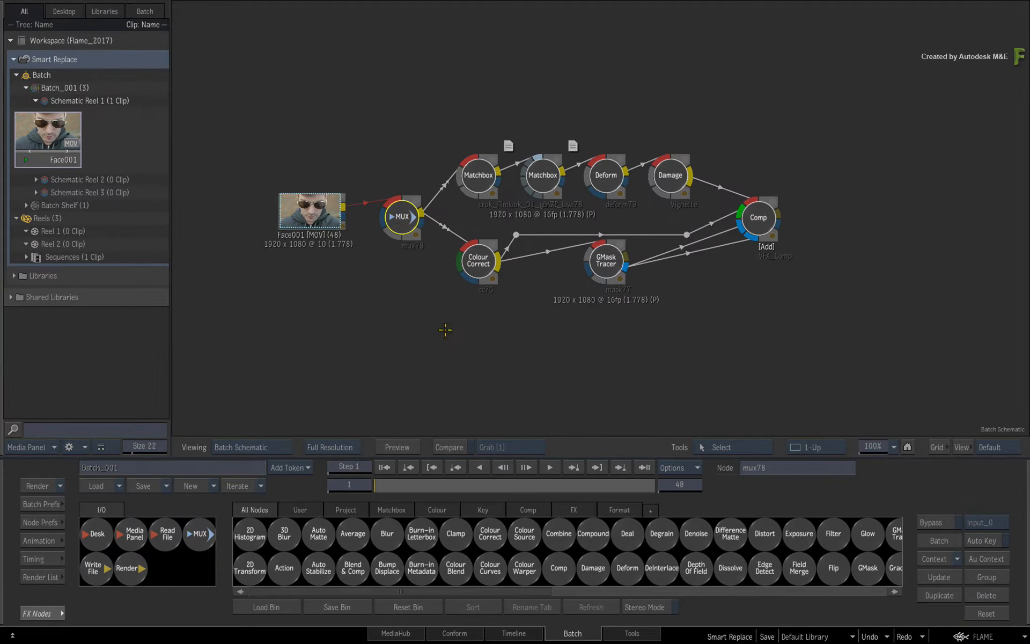
left_click(450, 336)
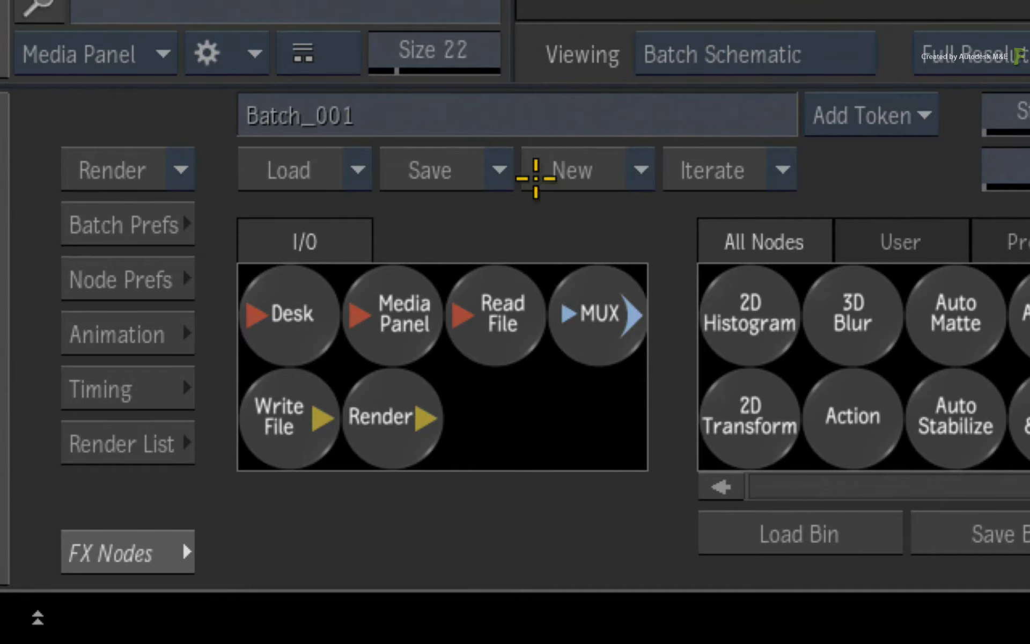
- Connect a Render node to the output of VFX_Comp and copy the Face001 clip's metadata to its settings
left_click_drag(382, 408, 489, 229)
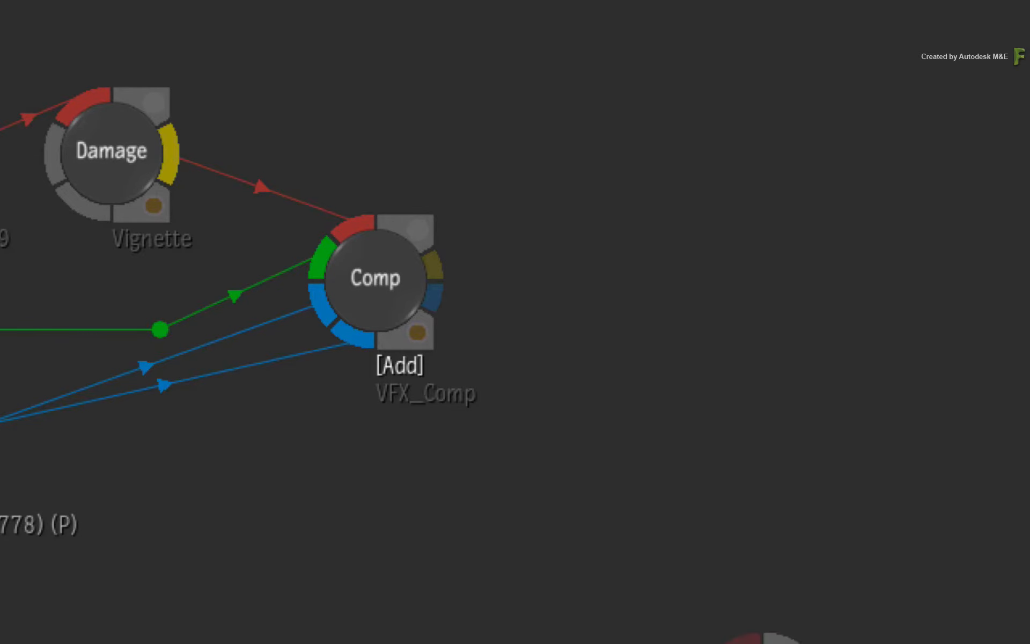
left_click_drag(758, 643, 648, 269)
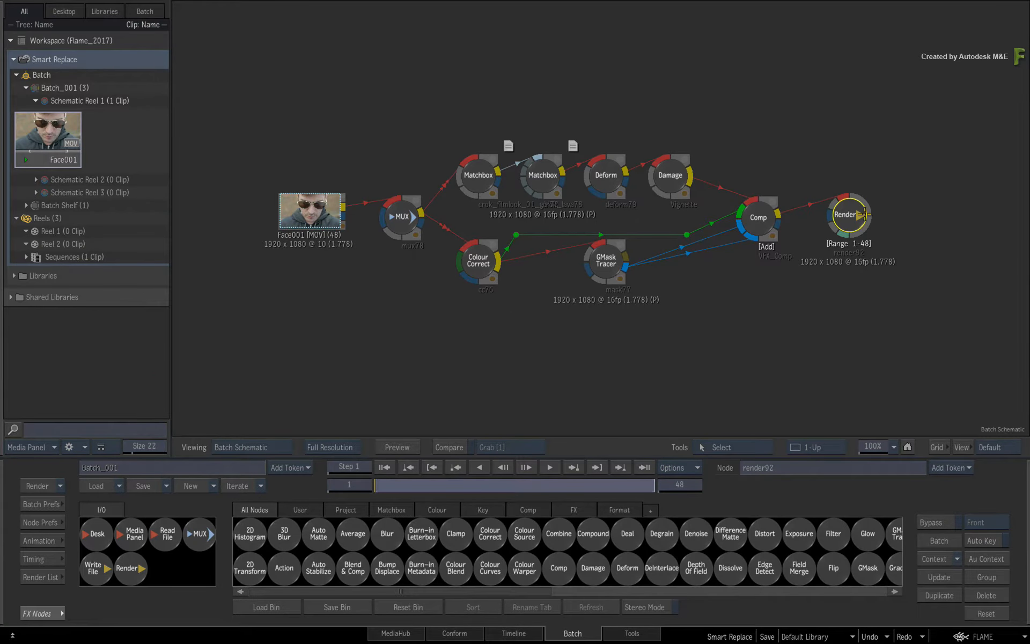
double_click(848, 203)
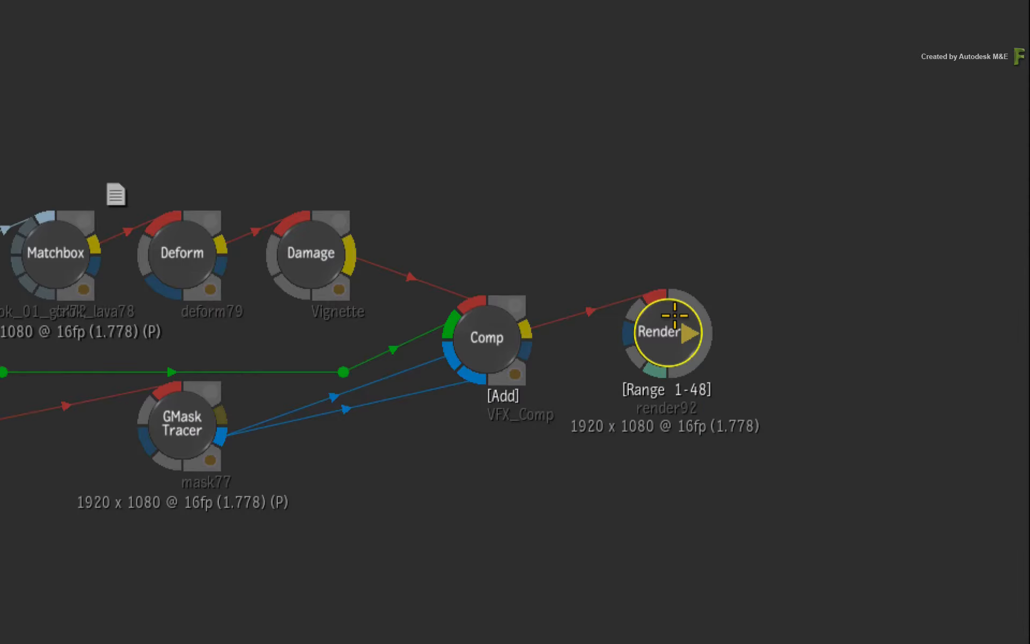
mouse_move(671, 320)
left_mouse_down()
mouse_move(669, 309)
mouse_move(670, 319)
left_mouse_up()
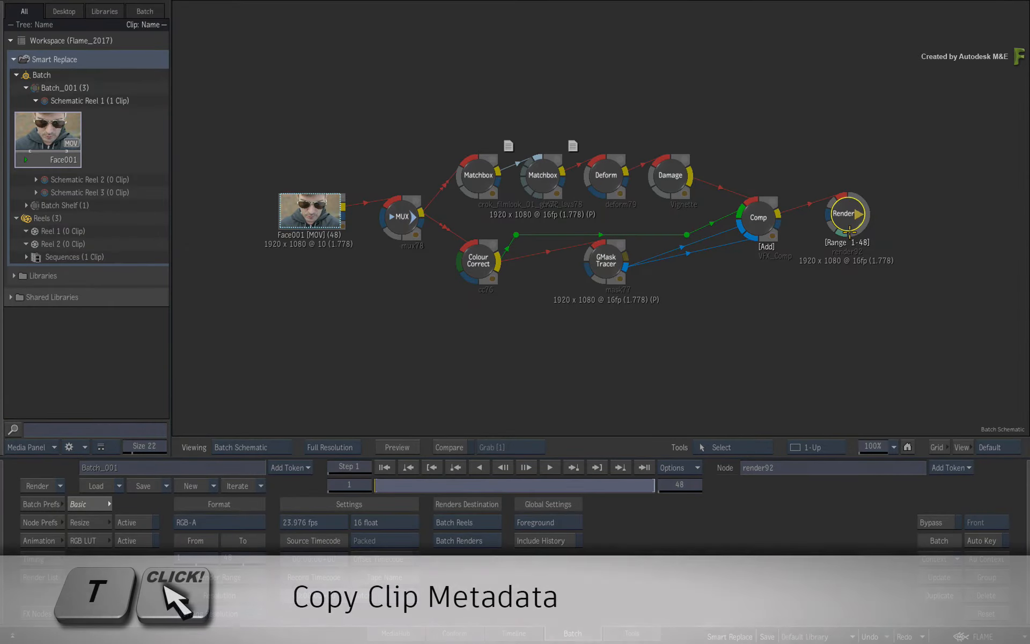
left_click(313, 206)
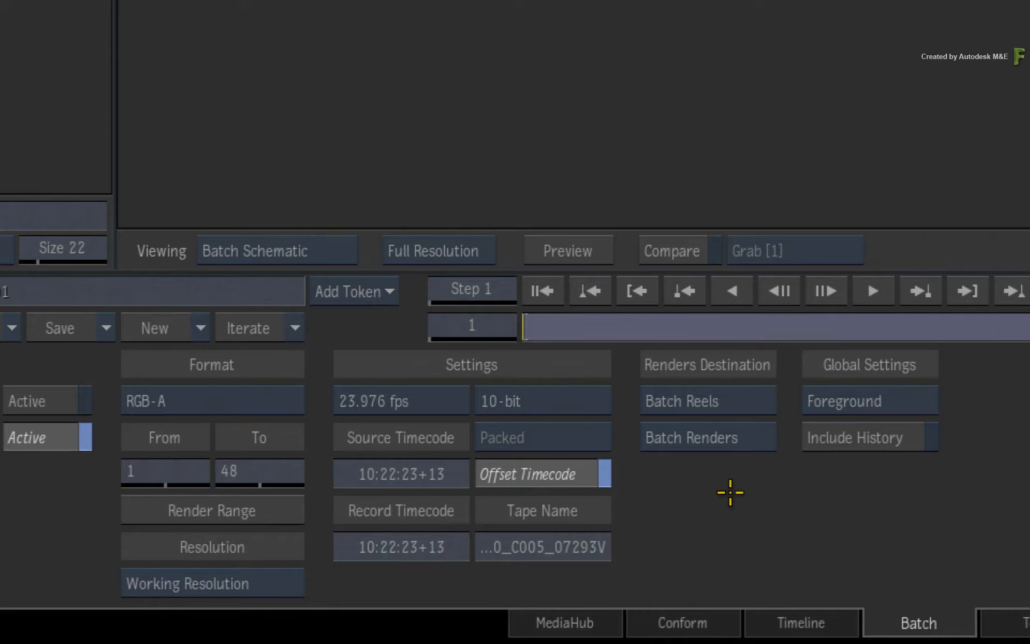
- Set the renders destination to Reel Groups, Reels, and render the batch
left_click(746, 400)
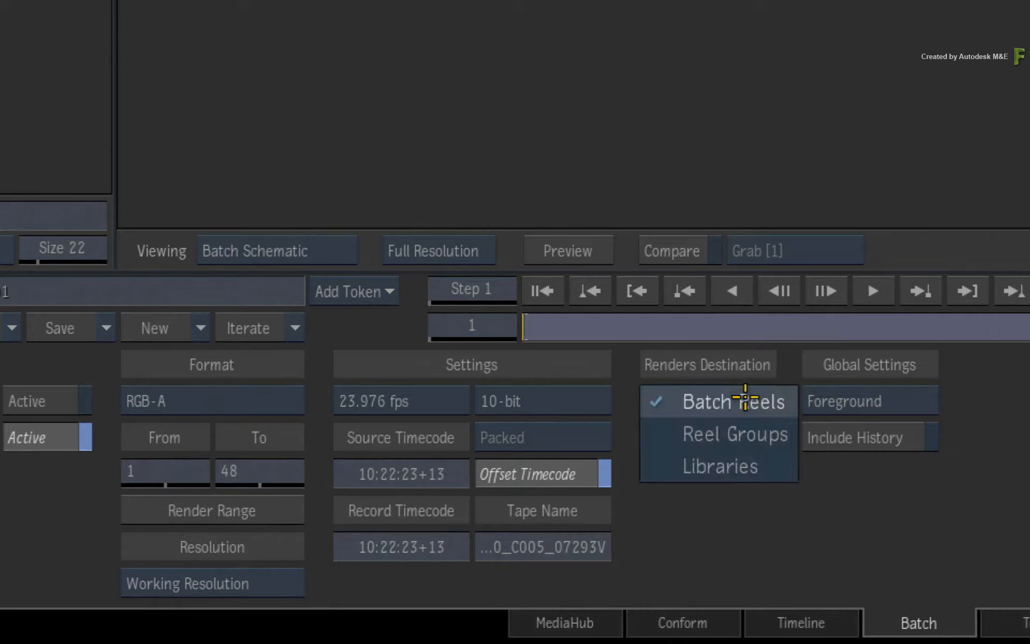
left_click(658, 436)
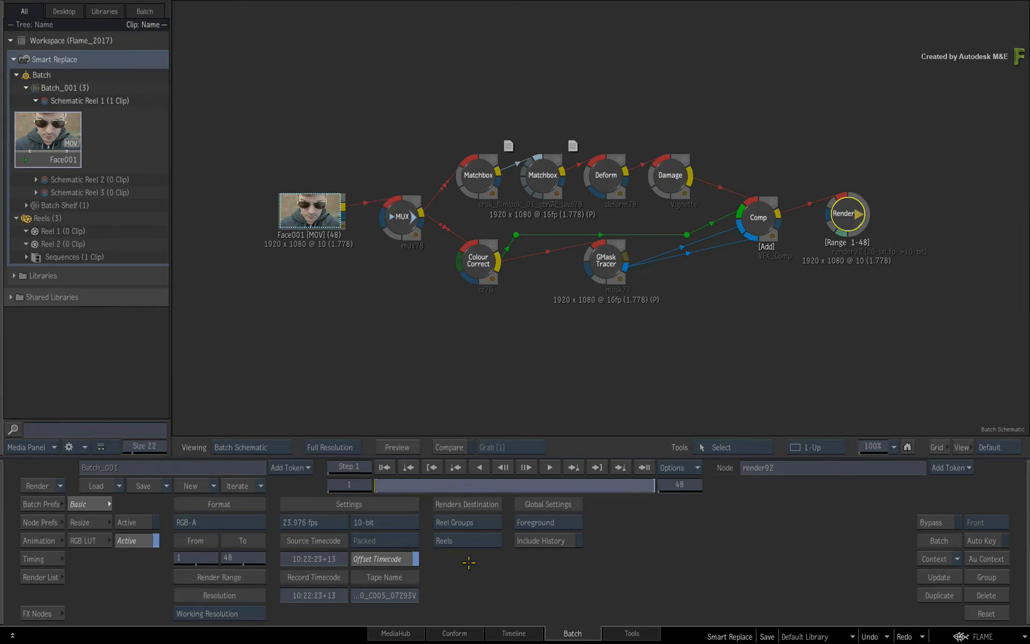
left_click(37, 486)
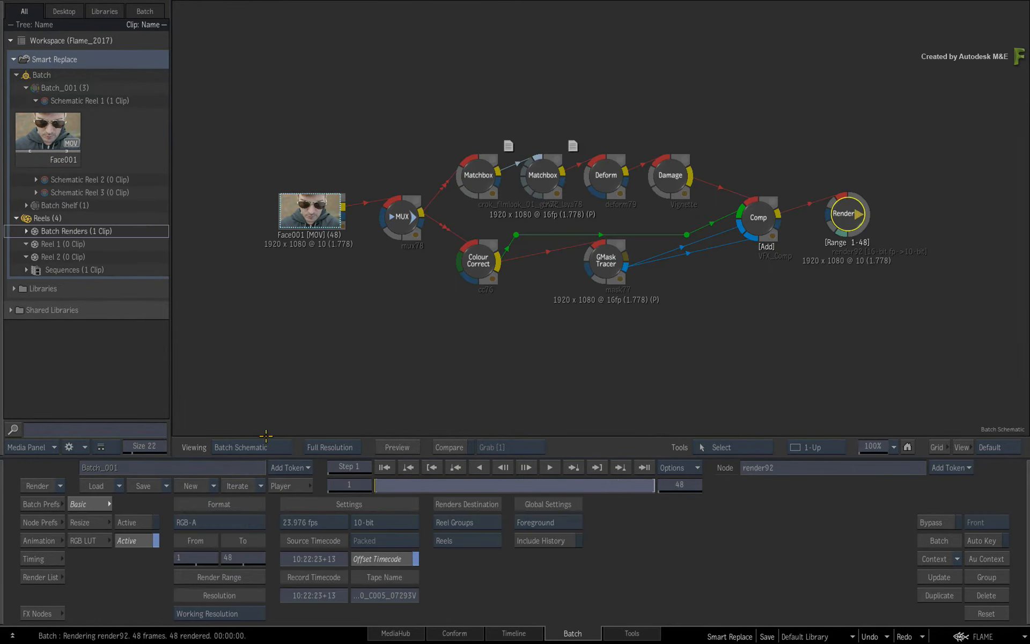
- Return to the timeline, scrub through the rendered clip, and compare it with the start of Face001 in the Bloke sequence
left_click(514, 633)
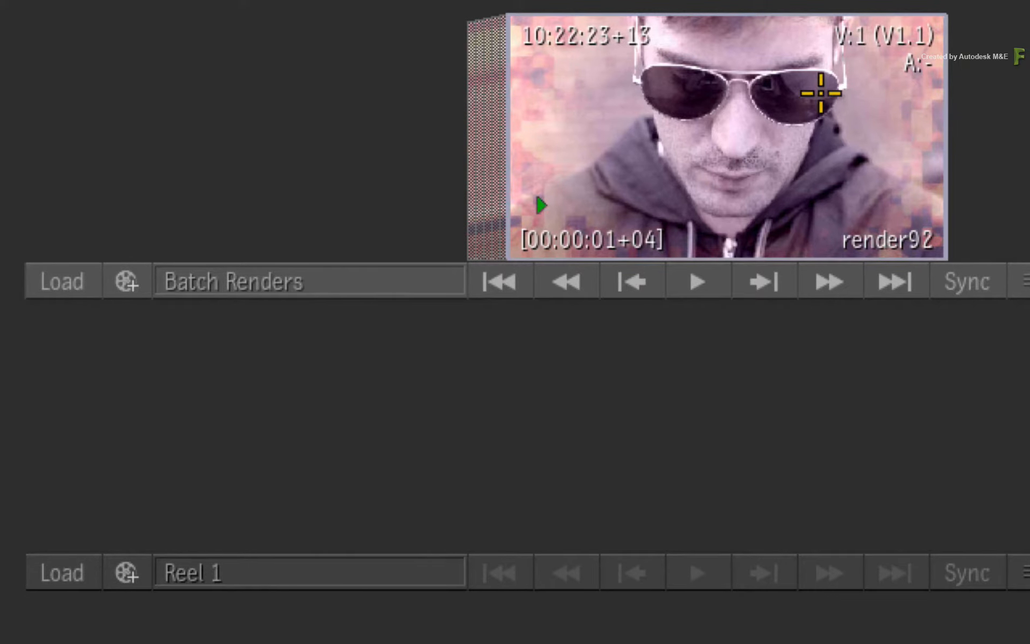
left_click_drag(739, 153, 677, 159)
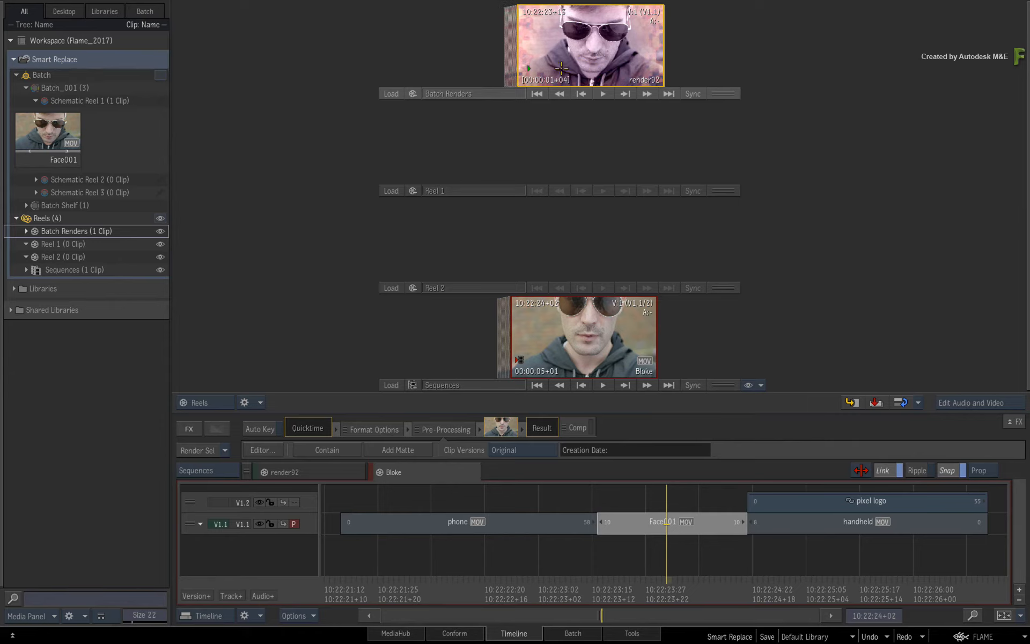
left_click_drag(541, 78, 606, 69)
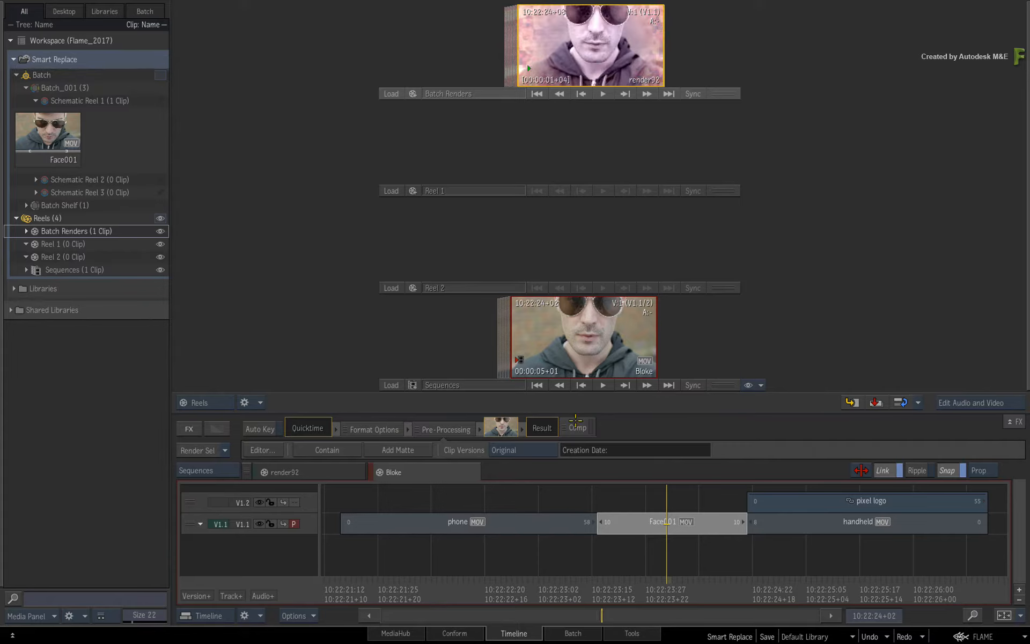
left_click_drag(665, 592, 598, 585)
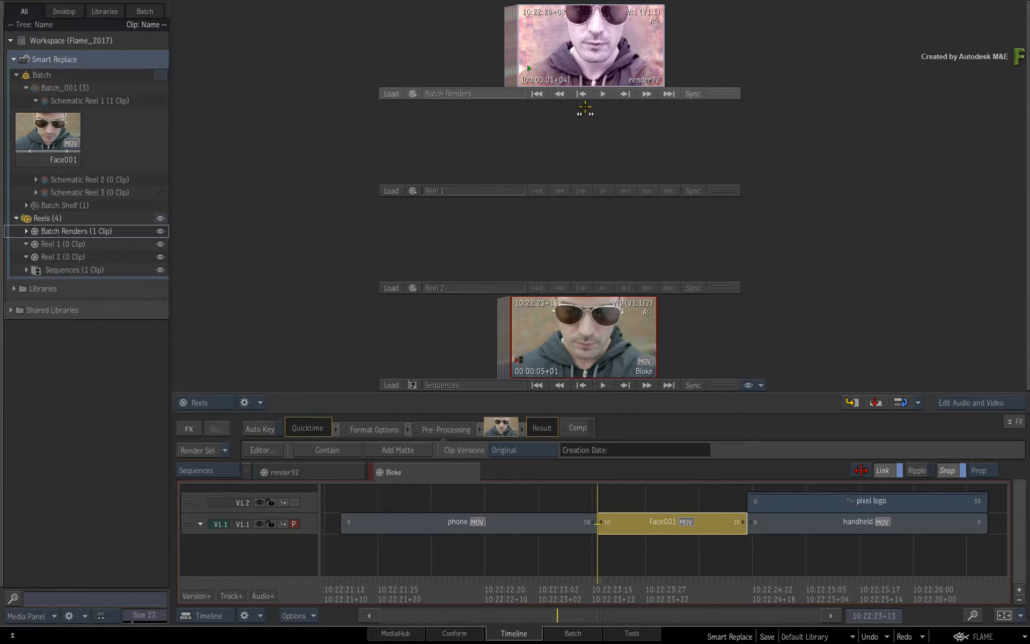
left_click_drag(557, 77, 640, 88)
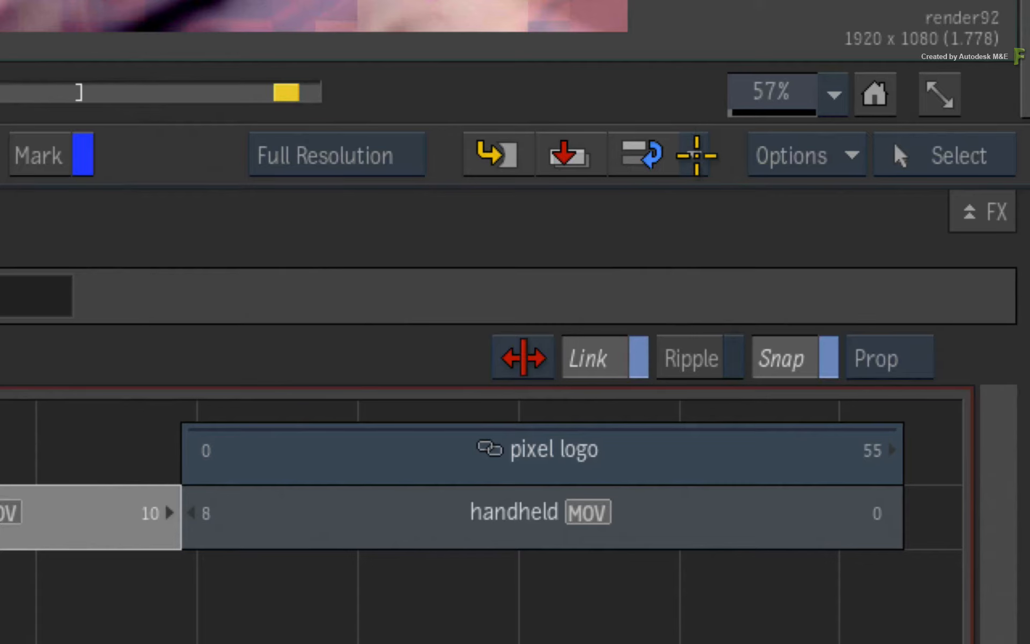
- Look over the available edit modes, including Smart Replace, for placing the render92 clip in the sequence
left_click(918, 402)
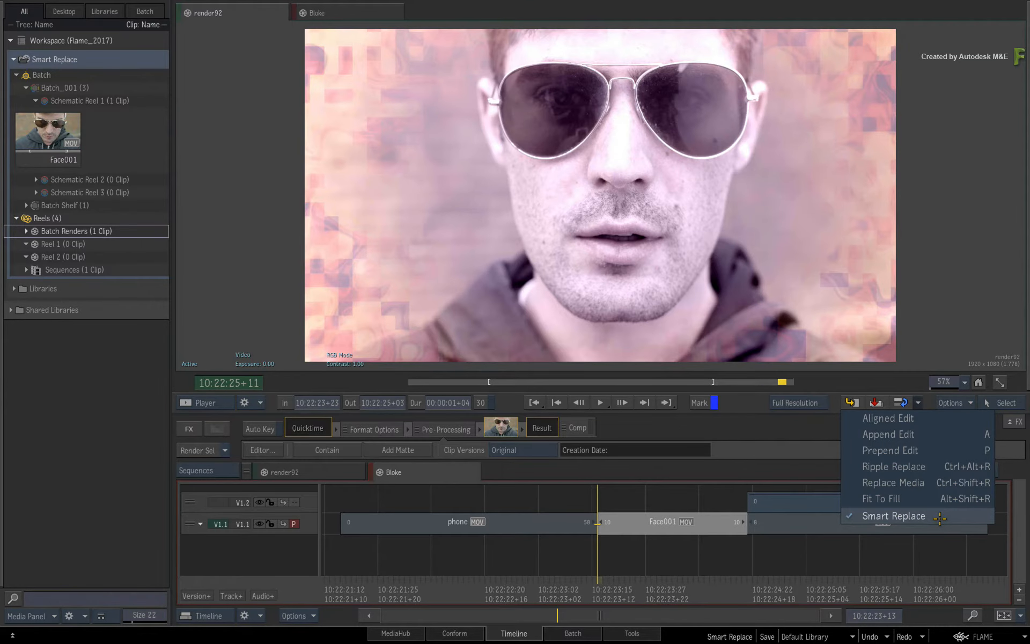
left_click(938, 522)
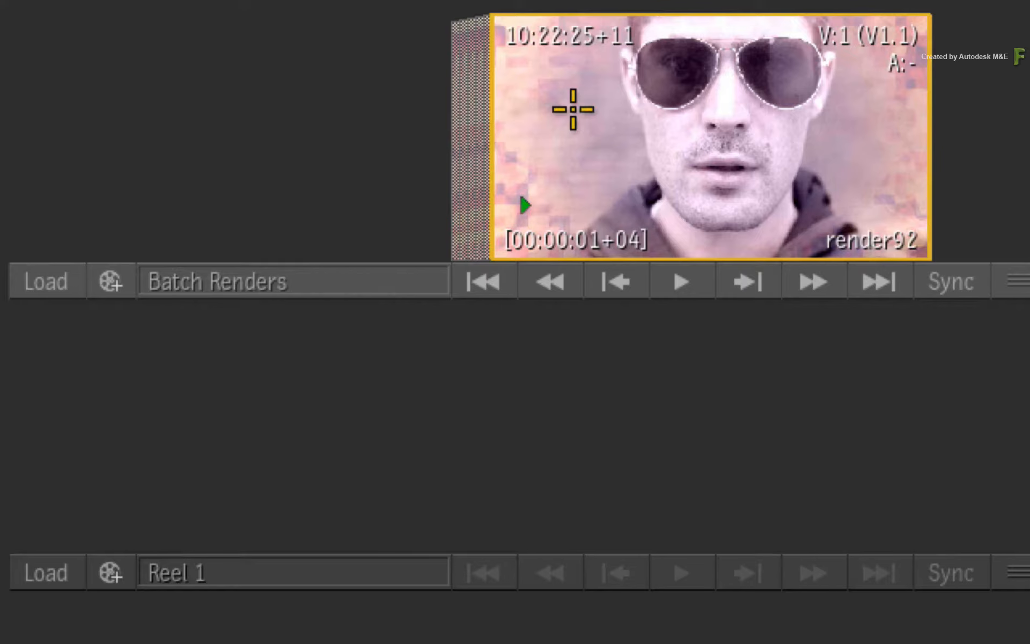
- Open the Bloke sequence, park the playhead at 10:22:23+18 within Face001, and Smart Replace that segment with the render92 clip
left_click_drag(625, 239, 433, 198)
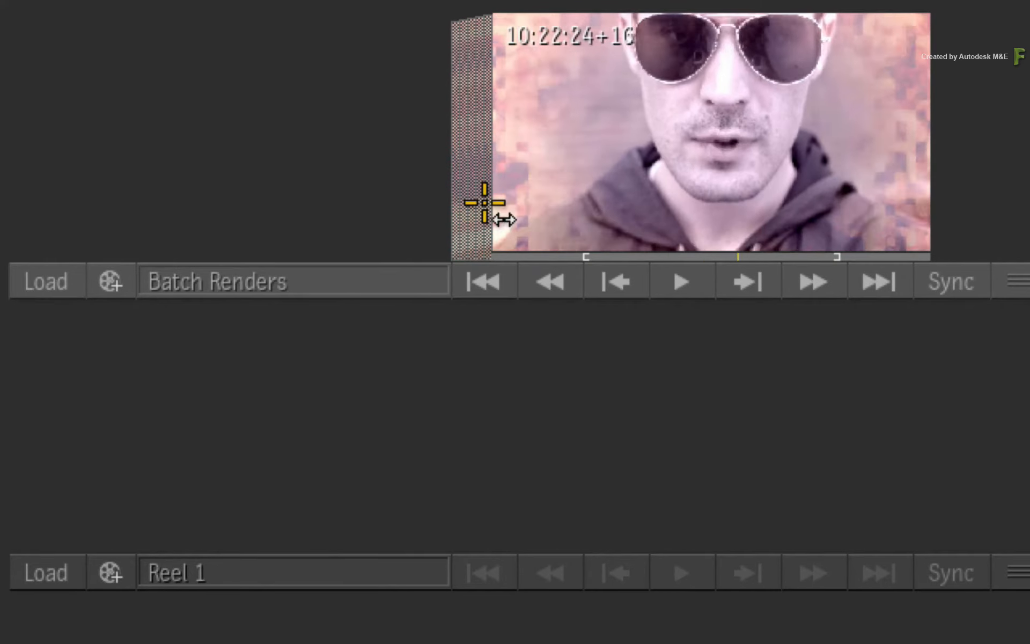
double_click(584, 329)
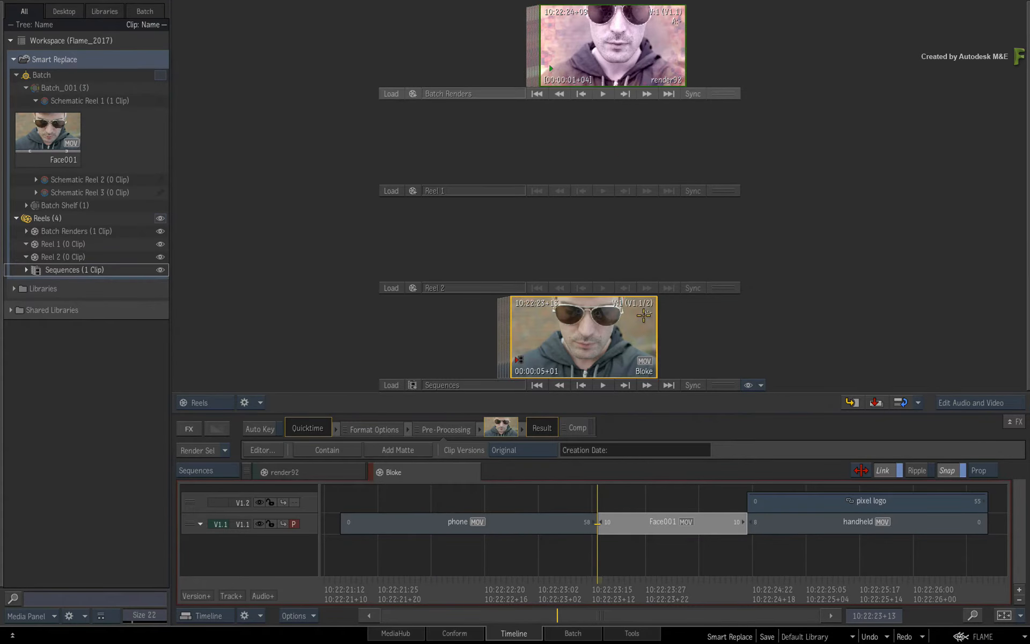
left_click_drag(600, 595, 625, 581)
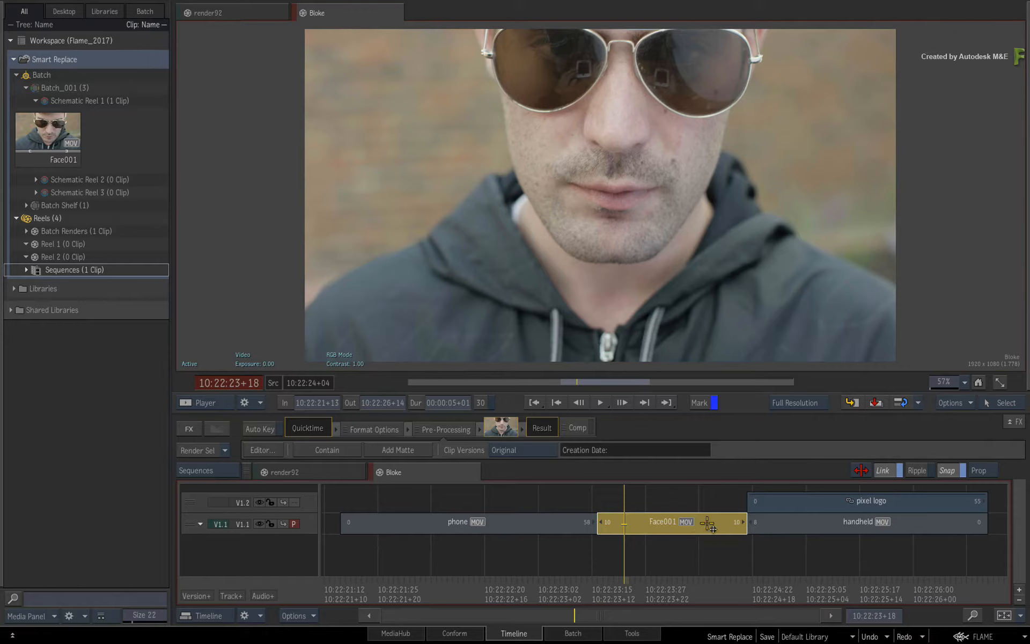
left_click(919, 402)
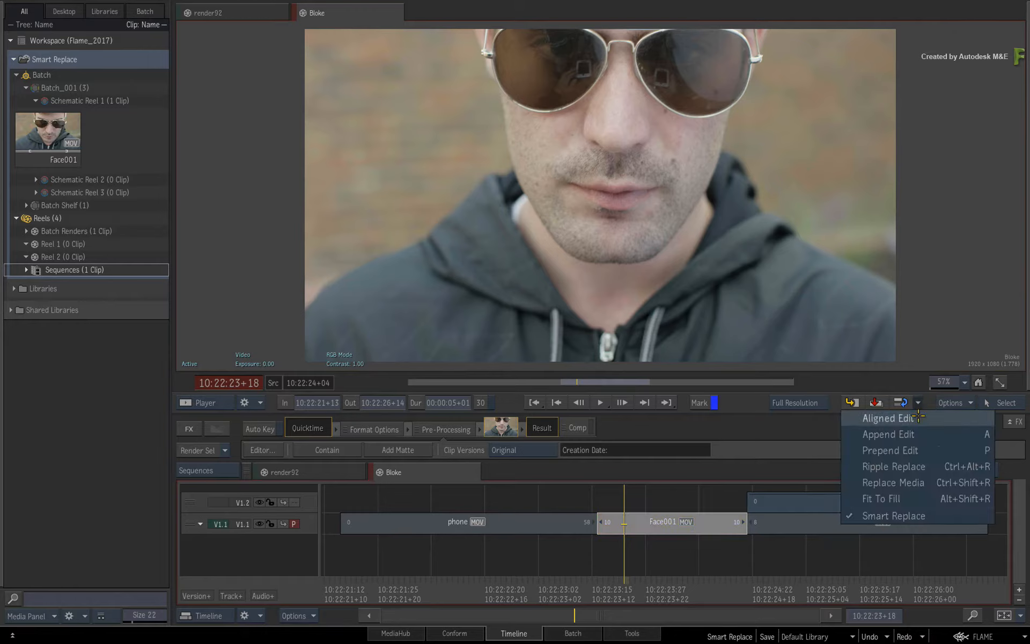
left_click(854, 481)
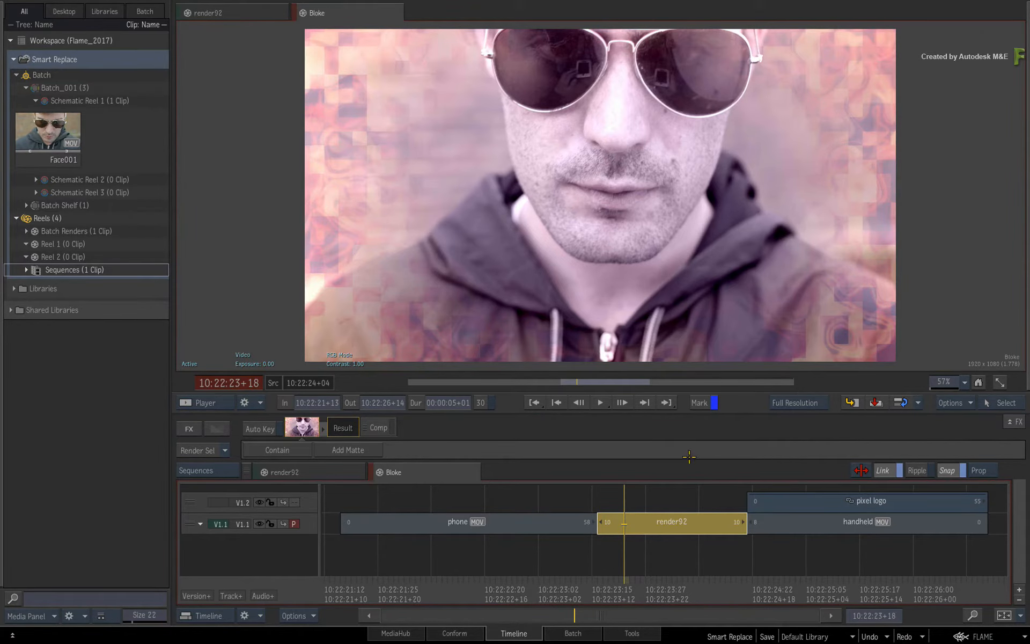
- Scrub through the render92 segment in the Bloke sequence and undo the Smart Replace edit
left_click_drag(629, 586, 706, 568)
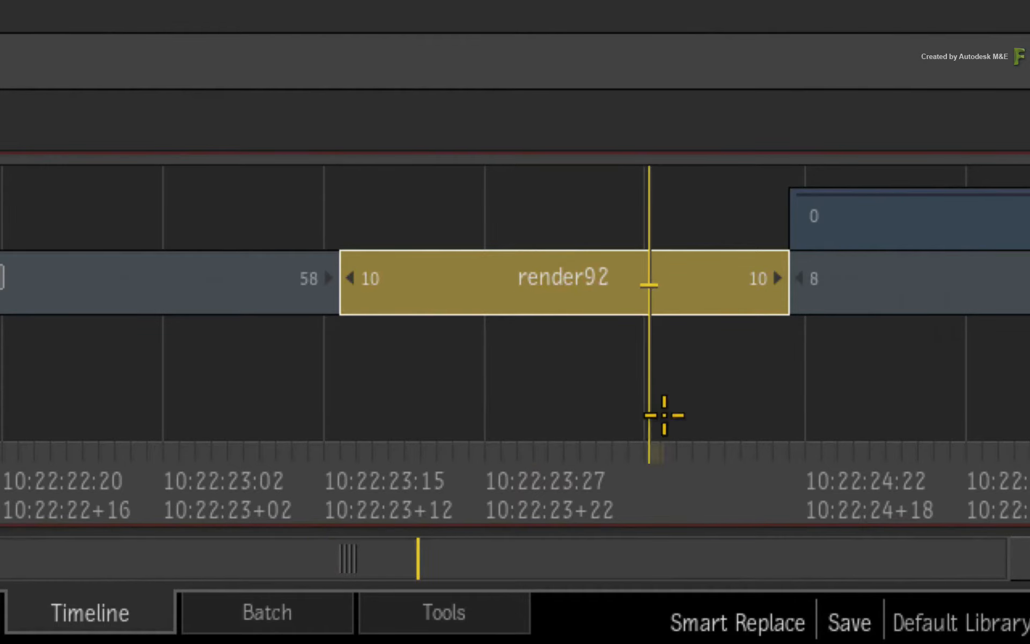
left_click_drag(664, 414, 494, 416)
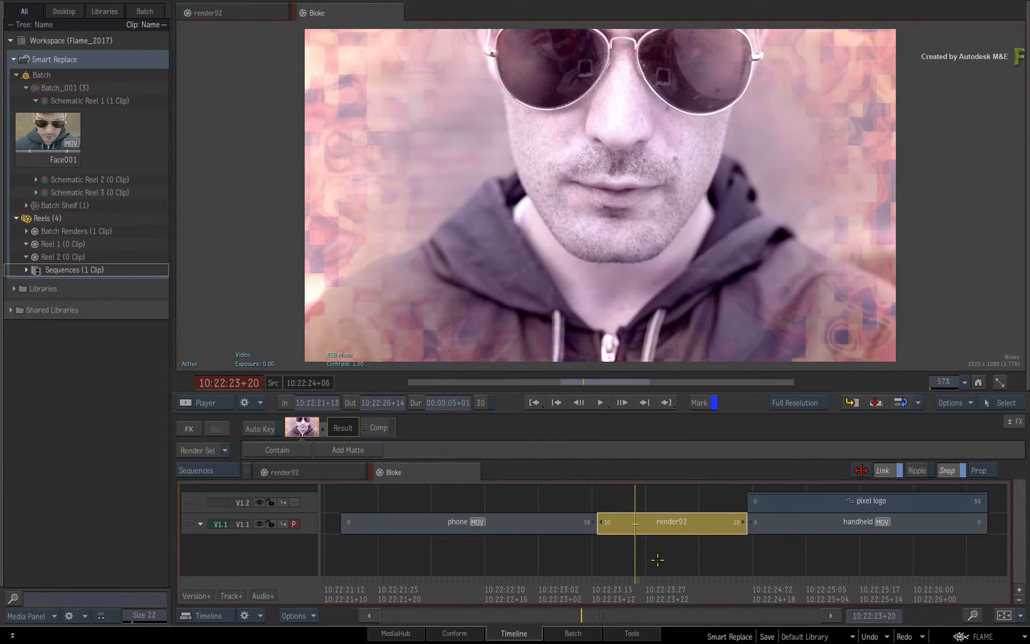
key("ctrl+z")
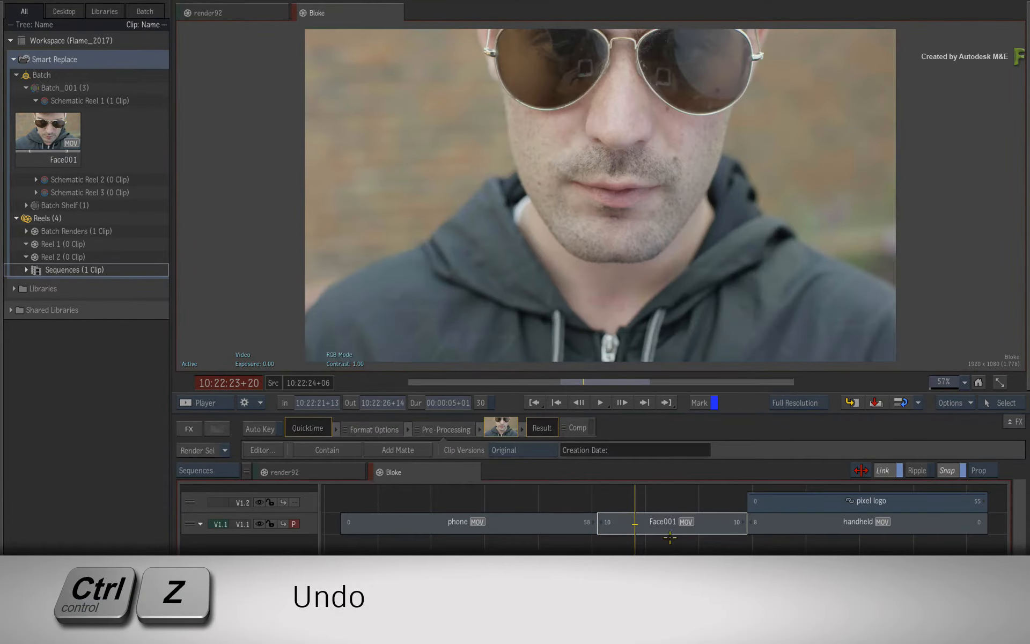
- Show the reels and delete the render92 clip from Batch Renders and the Face001 clip from Schematic Reel 1
key("Escape")
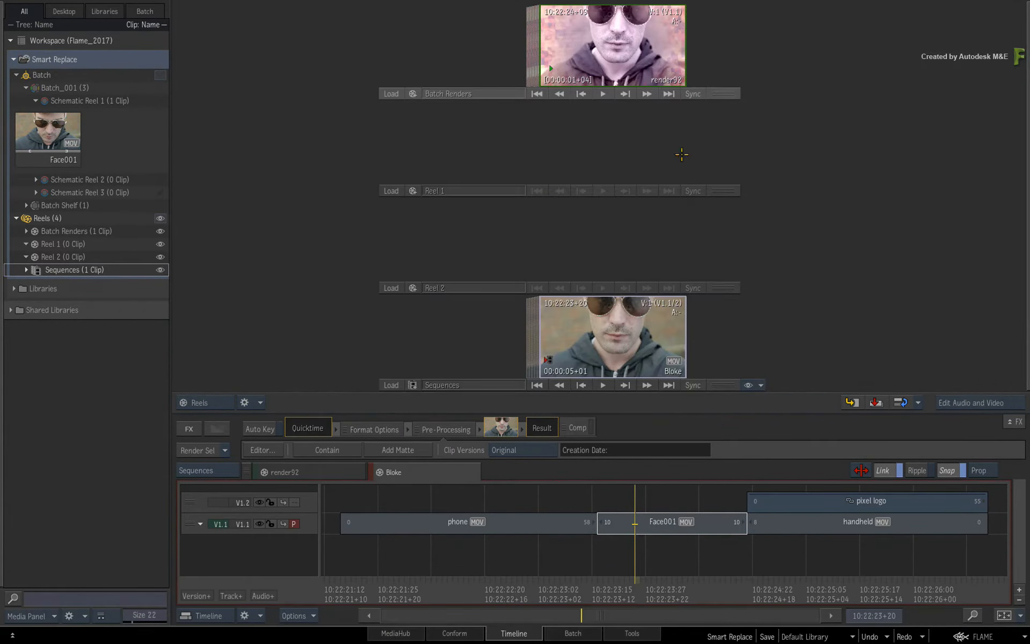
left_click_drag(615, 114, 552, 640)
left_click_drag(44, 131, 92, 638)
left_click(142, 629)
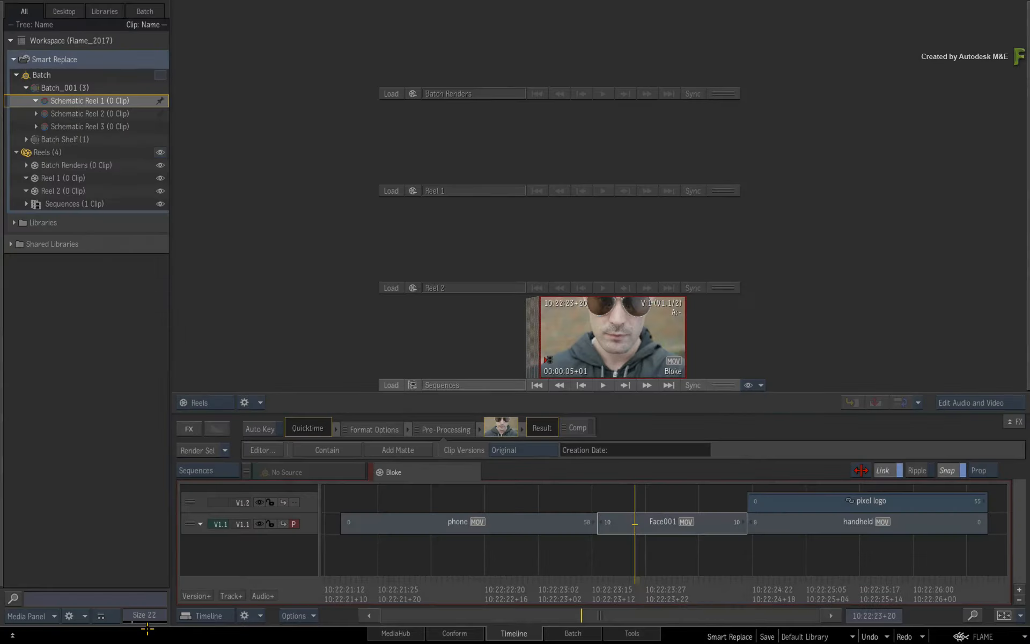
- Copy the Face001 segment from the Bloke sequence into Reel 1, keeping the original in place
left_click(631, 309)
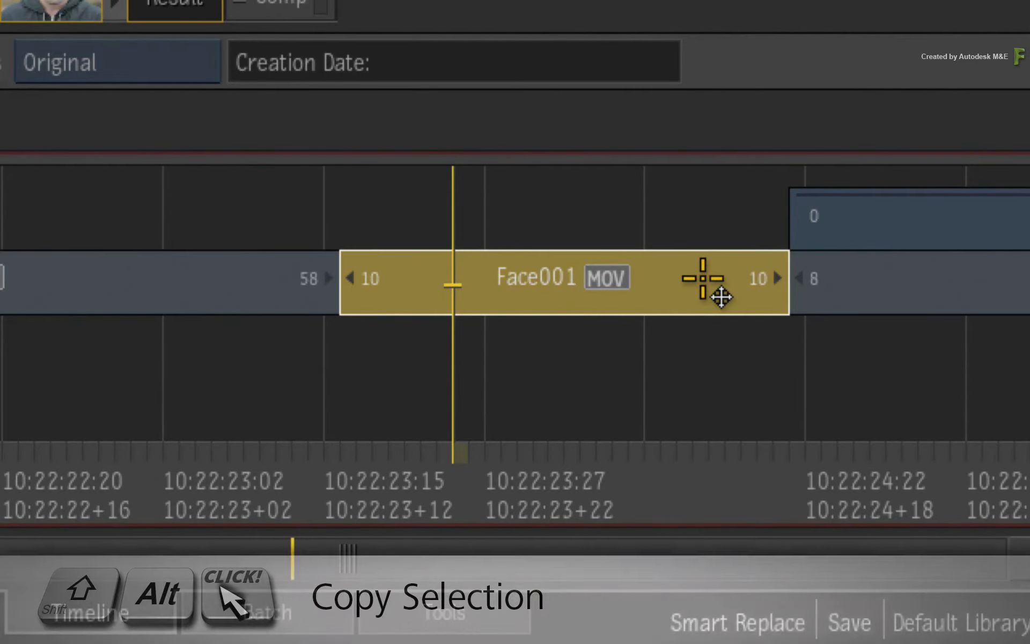
left_click_drag(692, 302, 701, 16)
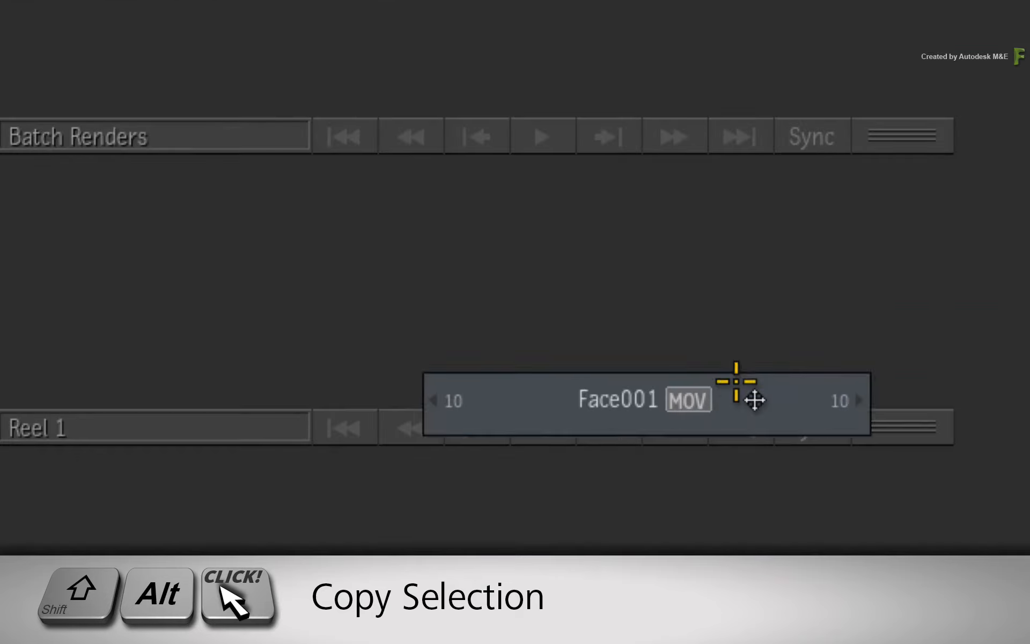
left_click_drag(751, 400, 464, 407)
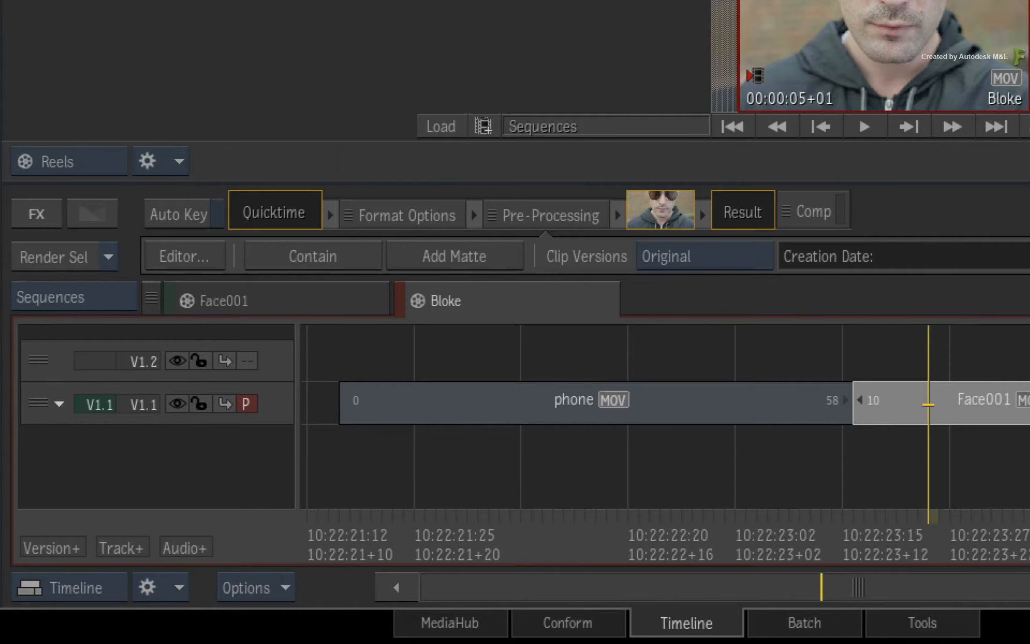
- Compare the handles and timecodes of the copied Face001 clip with the Face001 segment in the Bloke sequence
left_click(328, 297)
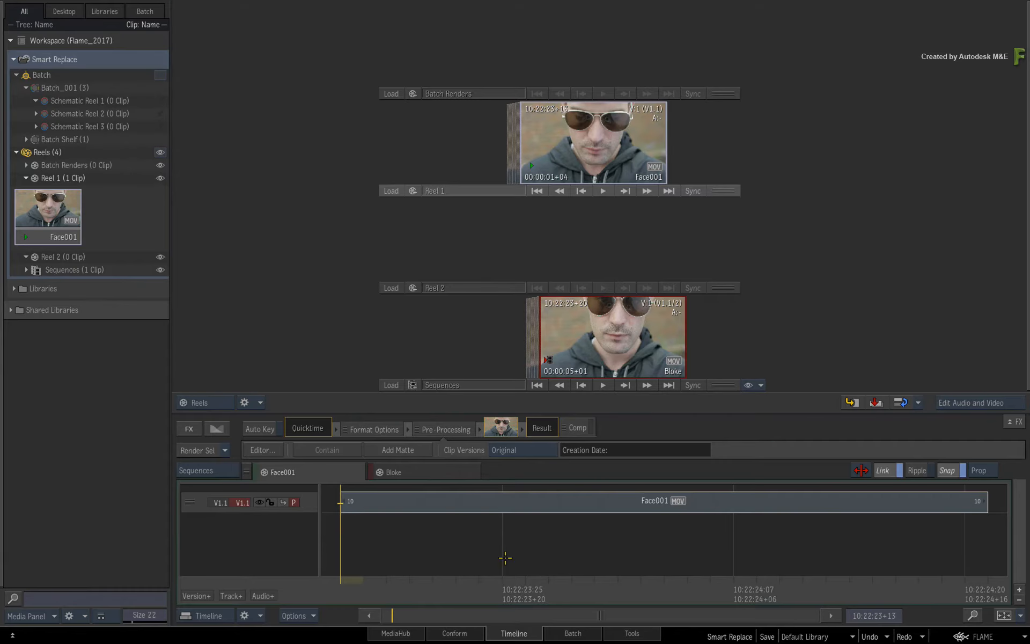
mouse_move(597, 503)
left_click(432, 472)
mouse_move(669, 530)
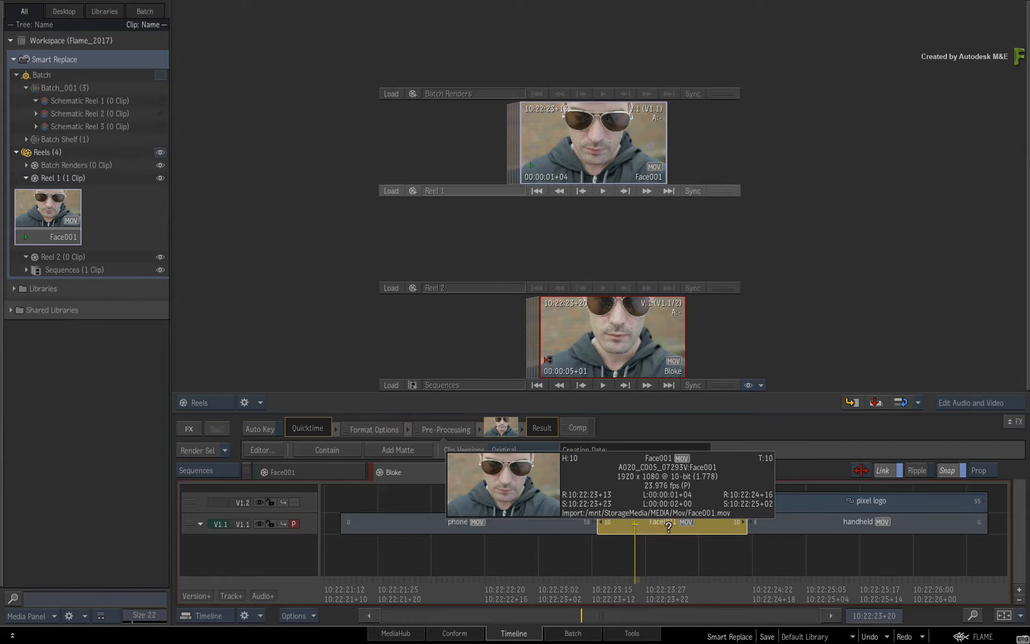
left_click(344, 472)
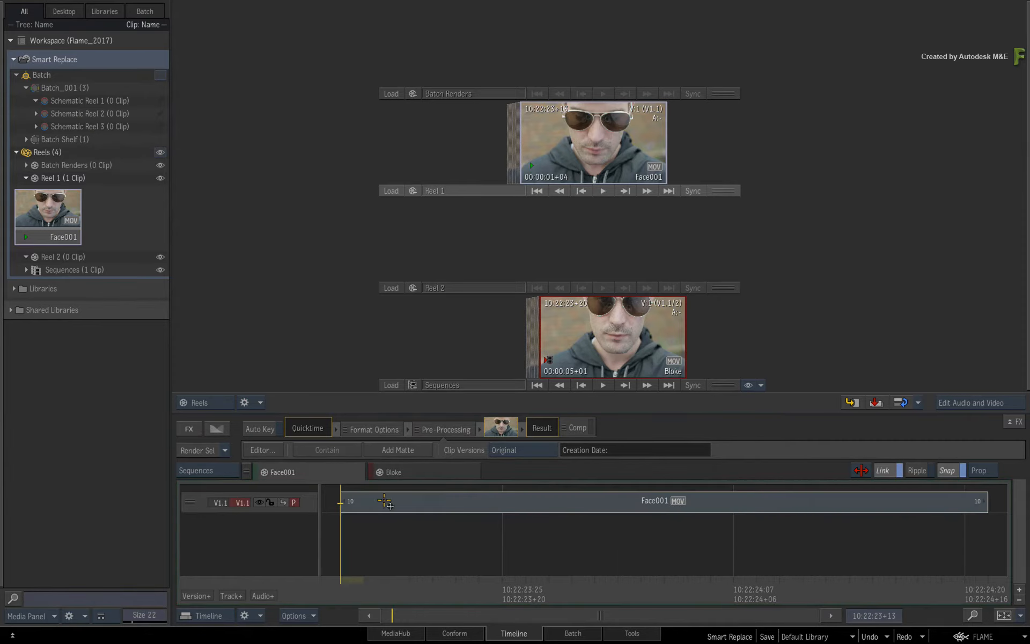
- Move the Face001 clip from Reel 1 to Schematic Reel 1 of Batch_001
mouse_move(596, 156)
left_mouse_down()
mouse_move(623, 156)
mouse_move(604, 156)
left_mouse_up()
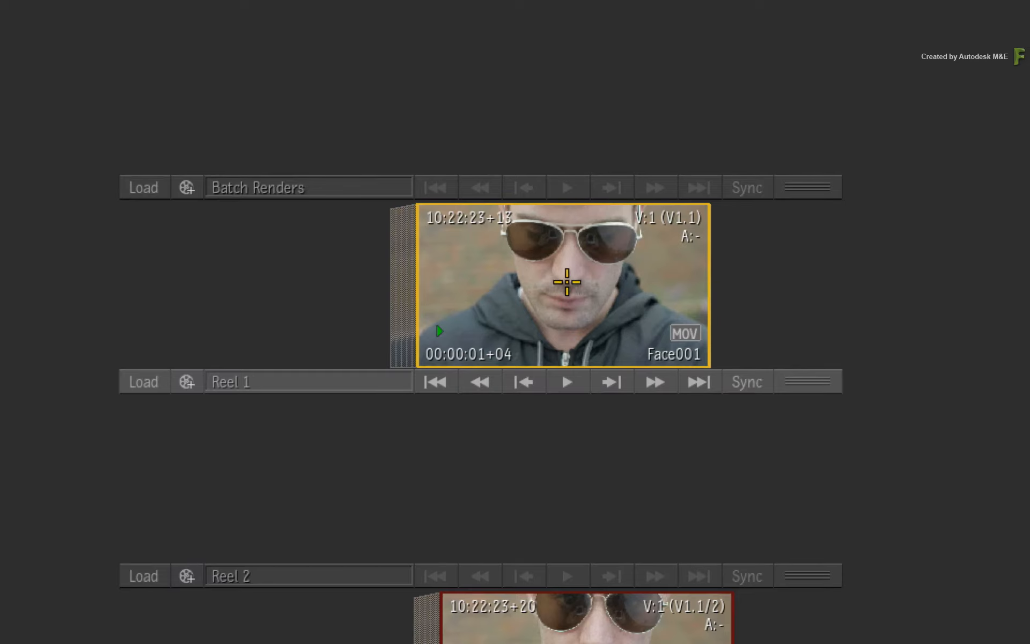
left_click_drag(601, 143, 589, 209)
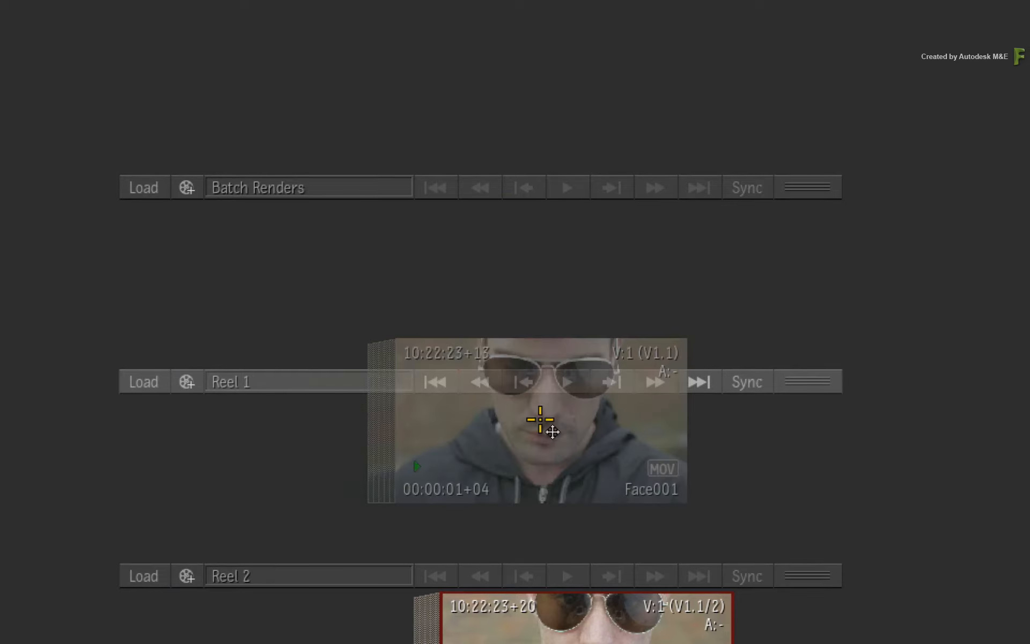
left_click_drag(553, 431, 173, 201)
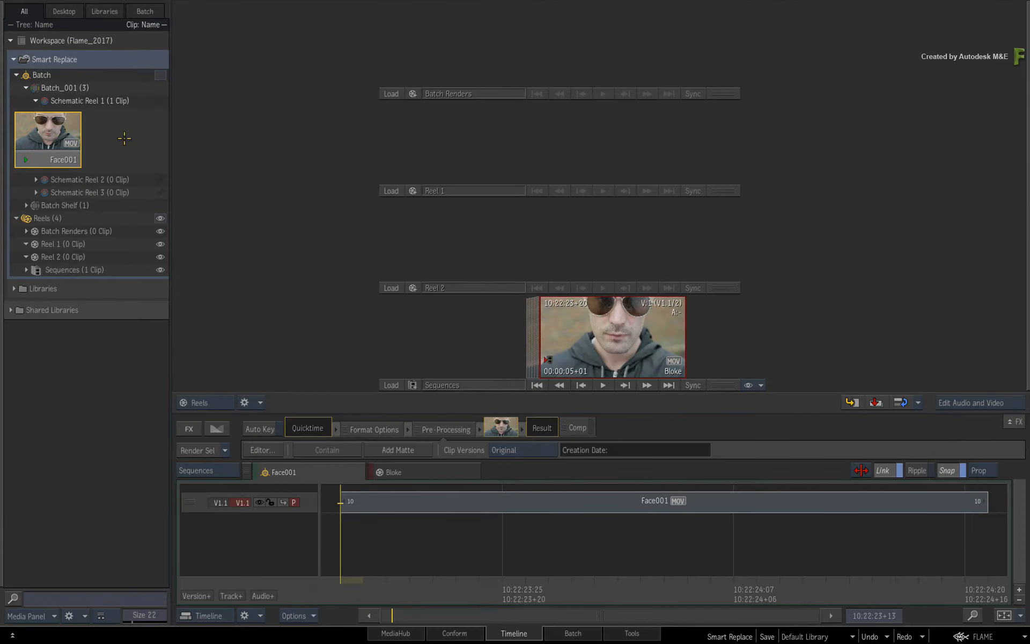
- In Batch, remove the missing Face001 clip node and connect the new Face001 clip to the MUX node
left_click(560, 633)
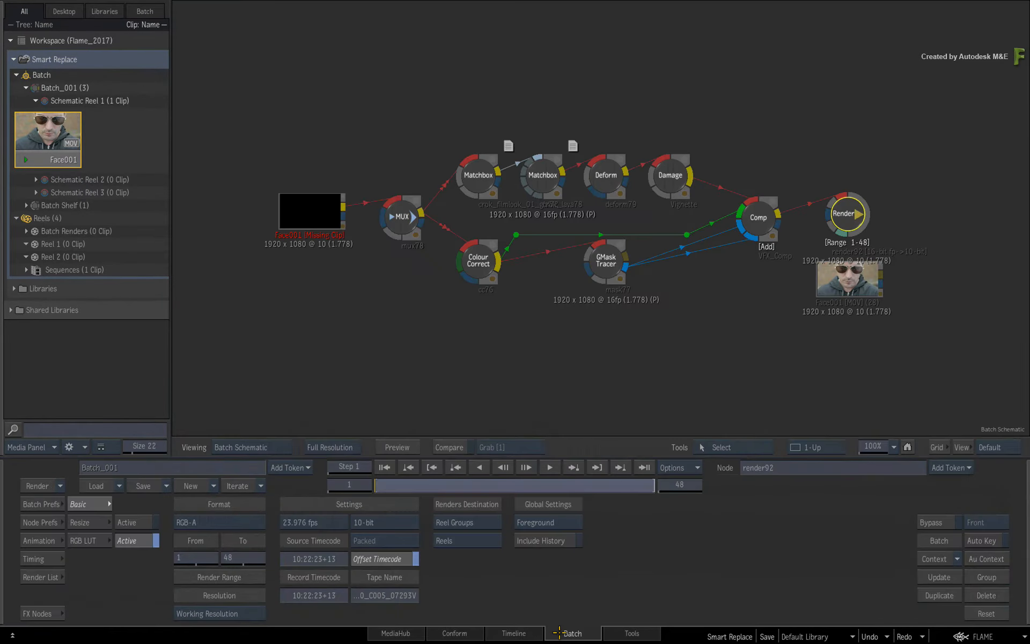
left_click_drag(852, 285, 288, 308)
left_click_drag(357, 253, 358, 185)
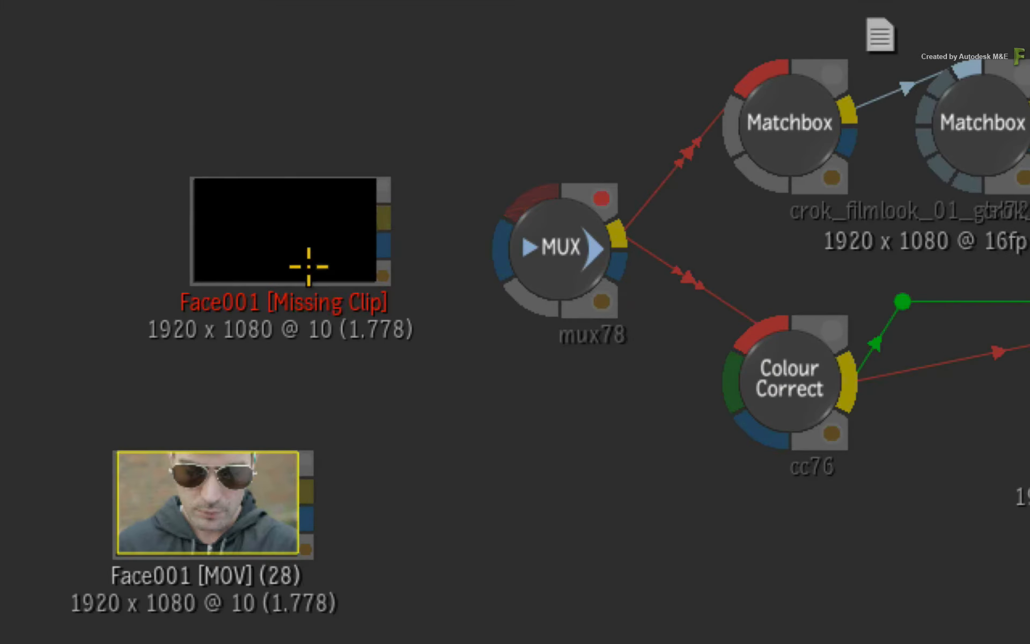
left_click_drag(307, 217, 311, 424)
left_click_drag(241, 493, 544, 214)
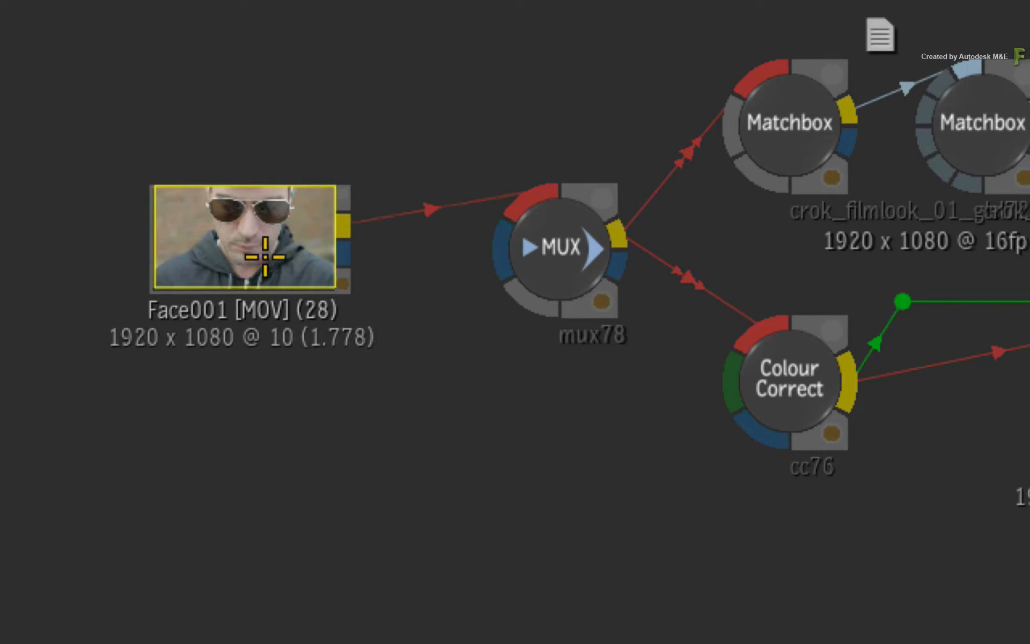
double_click(268, 248)
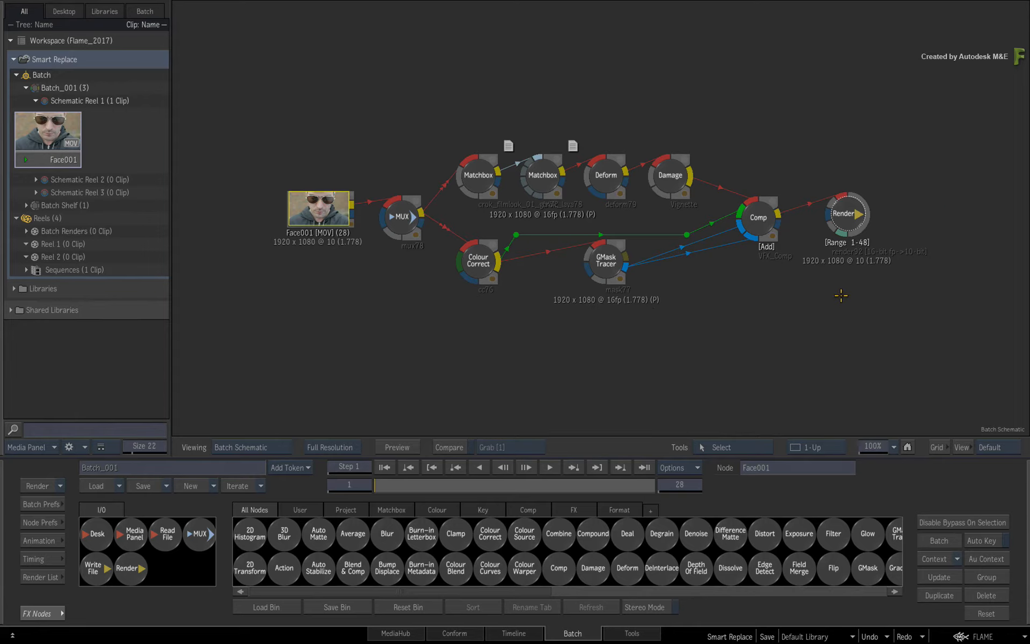
- Replace the old render node with a new Render node fed by Comp, and copy the Face001 clip metadata to it
left_click_drag(851, 205, 874, 455)
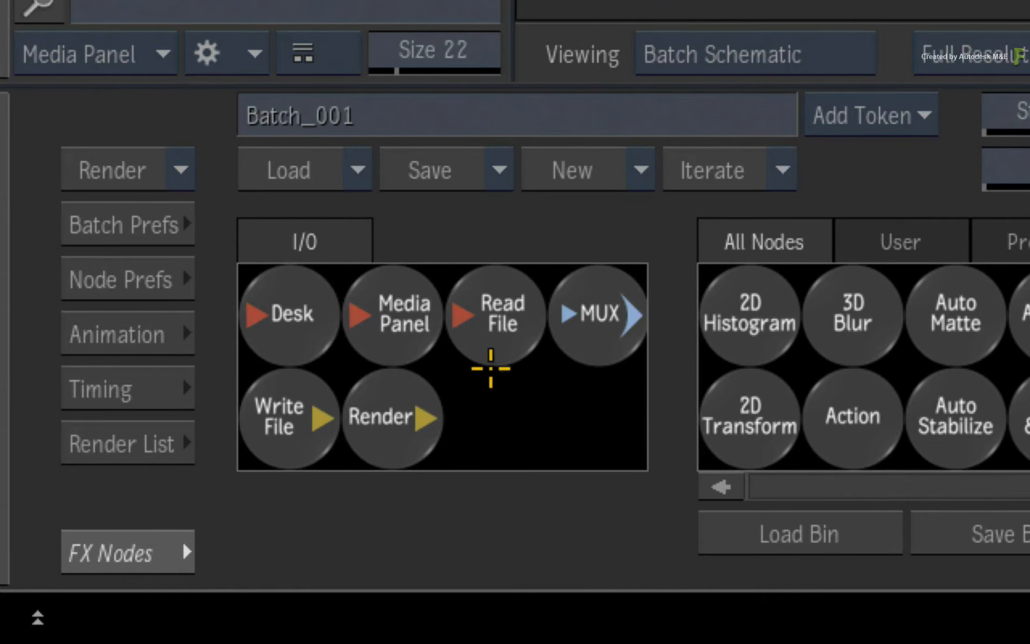
left_click_drag(412, 408, 639, 291)
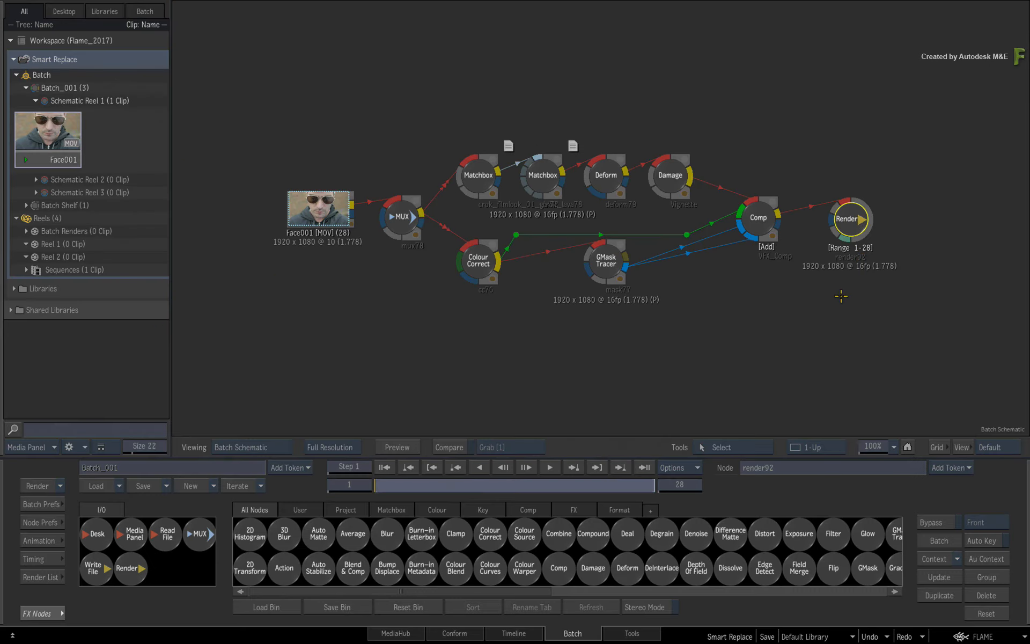
double_click(849, 211)
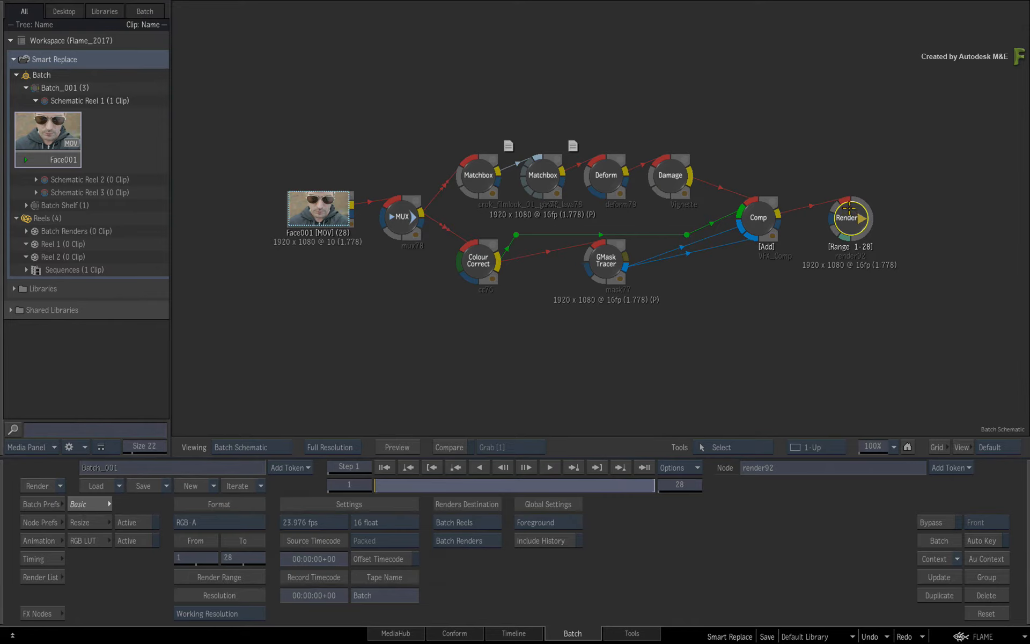
left_click_drag(847, 212, 848, 208)
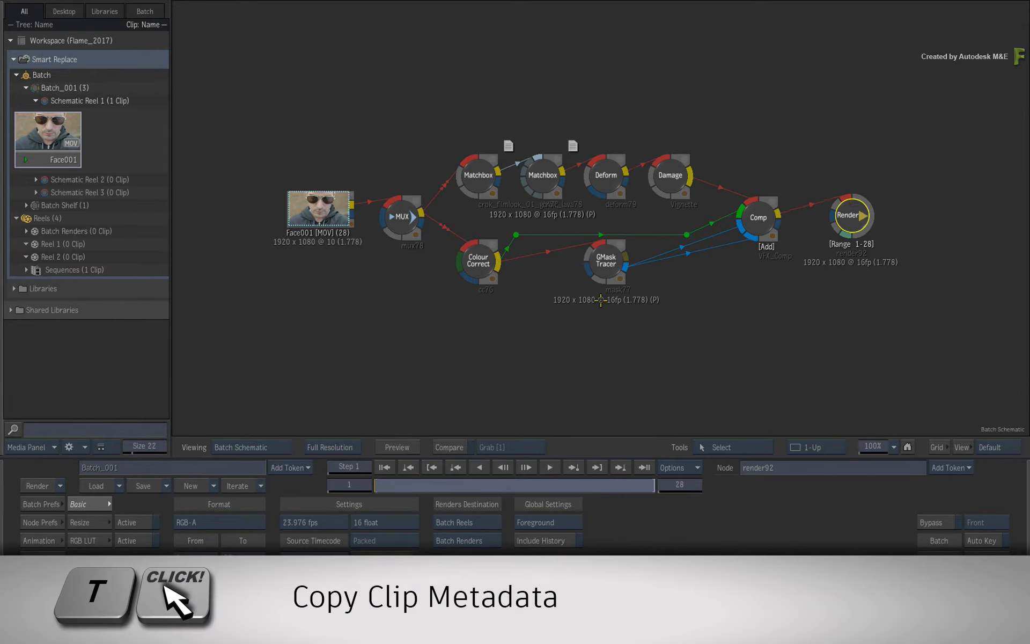
left_click(328, 204)
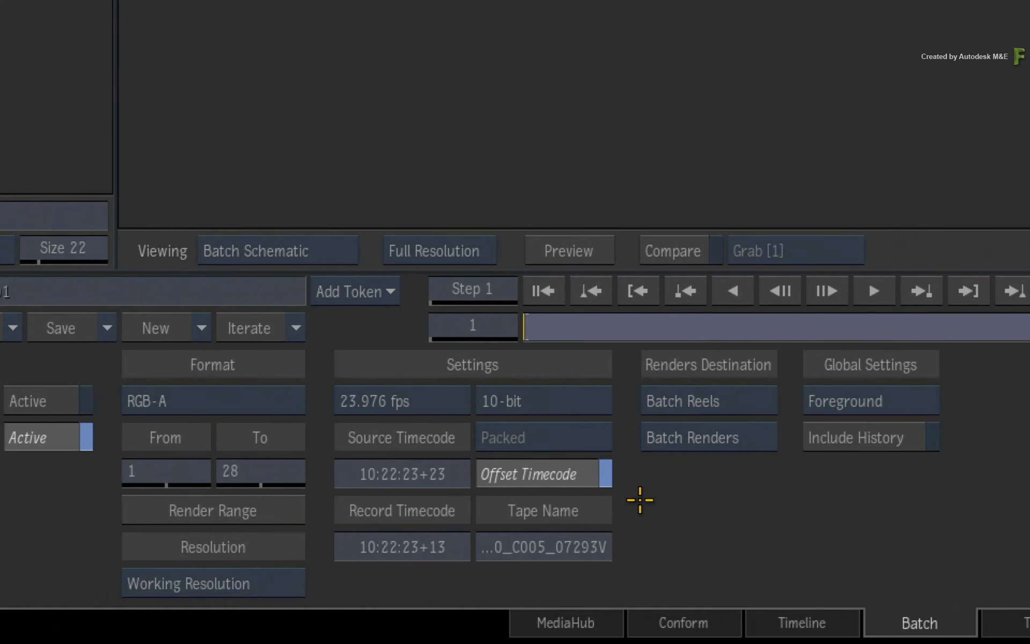
- Set the renders destination to Reel Groups and render the batch with the new Render node
left_click(726, 400)
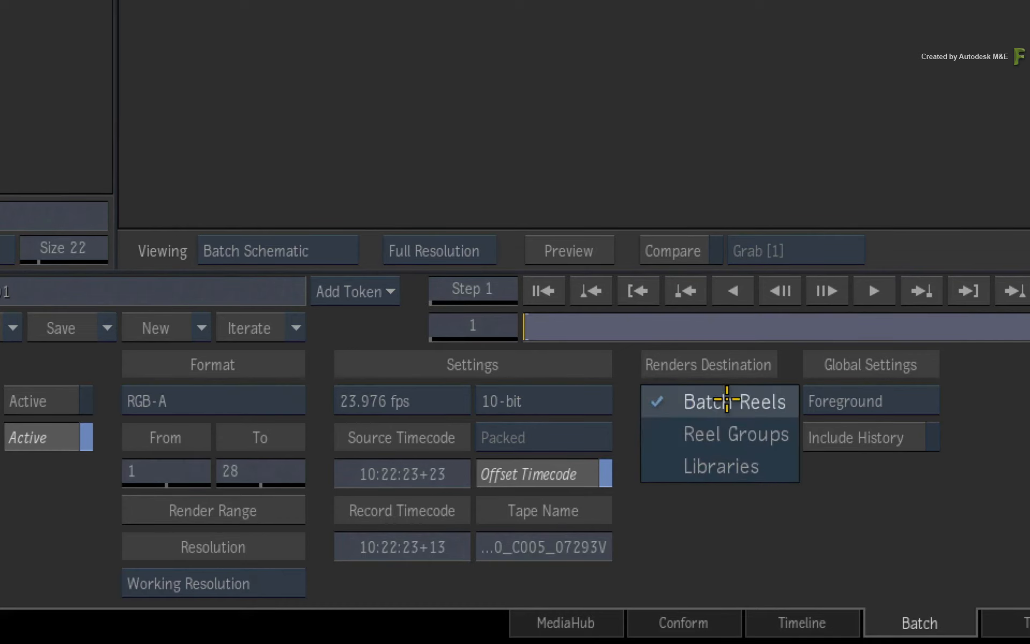
left_click(666, 433)
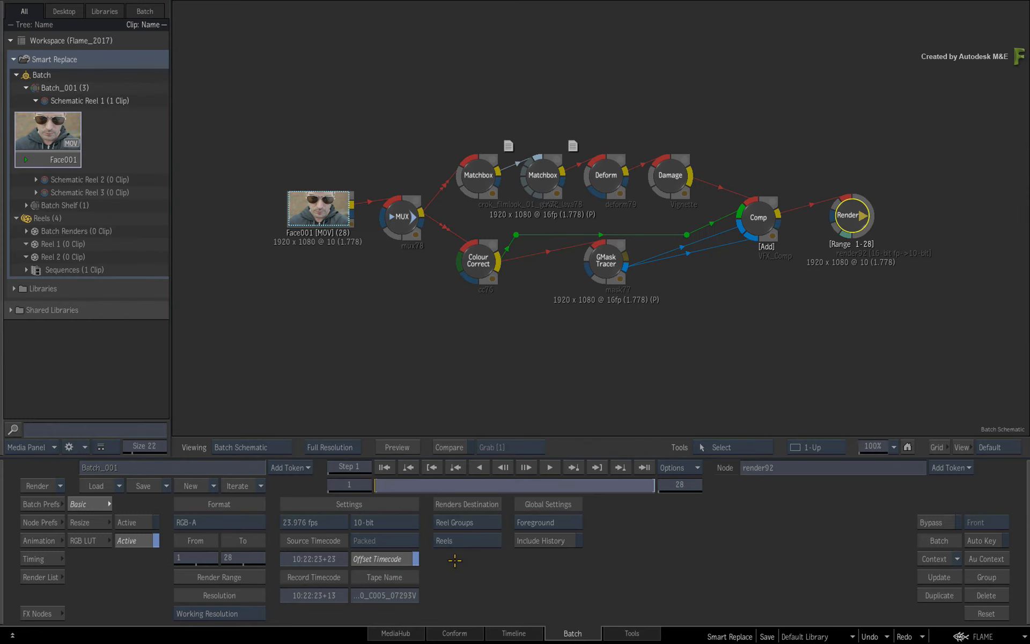
left_click(27, 485)
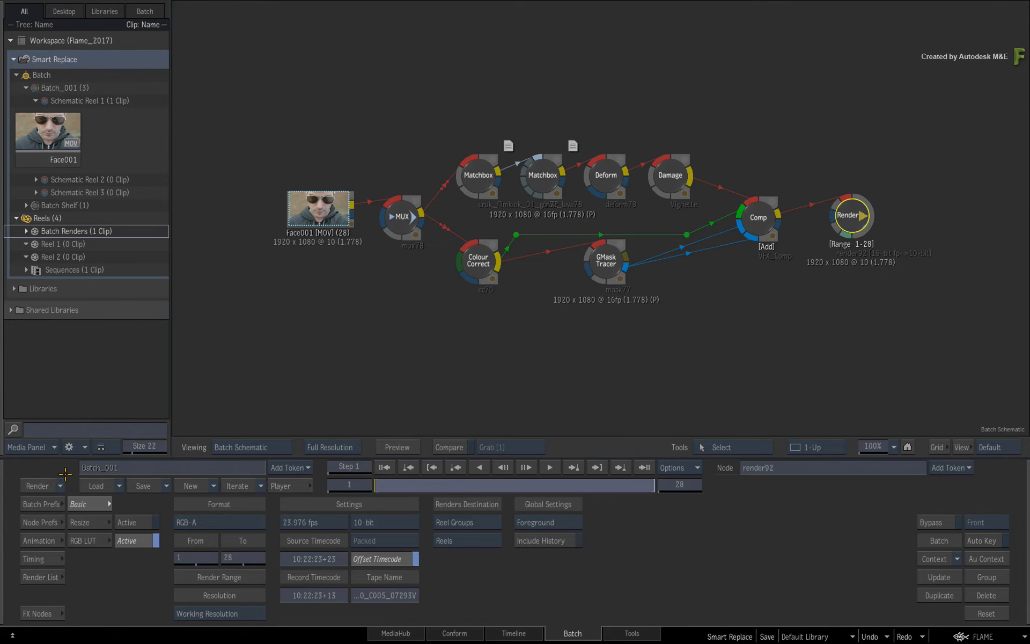
- Return to the timeline and compare the render92 clip's handles and timecode with the Face001 segment in the Bloke sequence
left_click(504, 636)
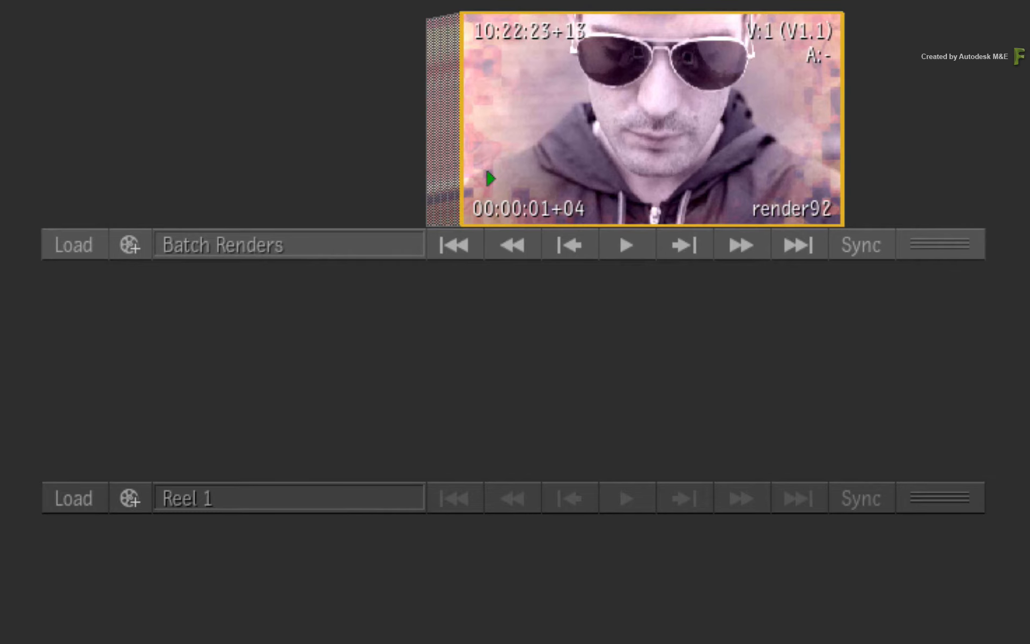
left_click(645, 185, "alt")
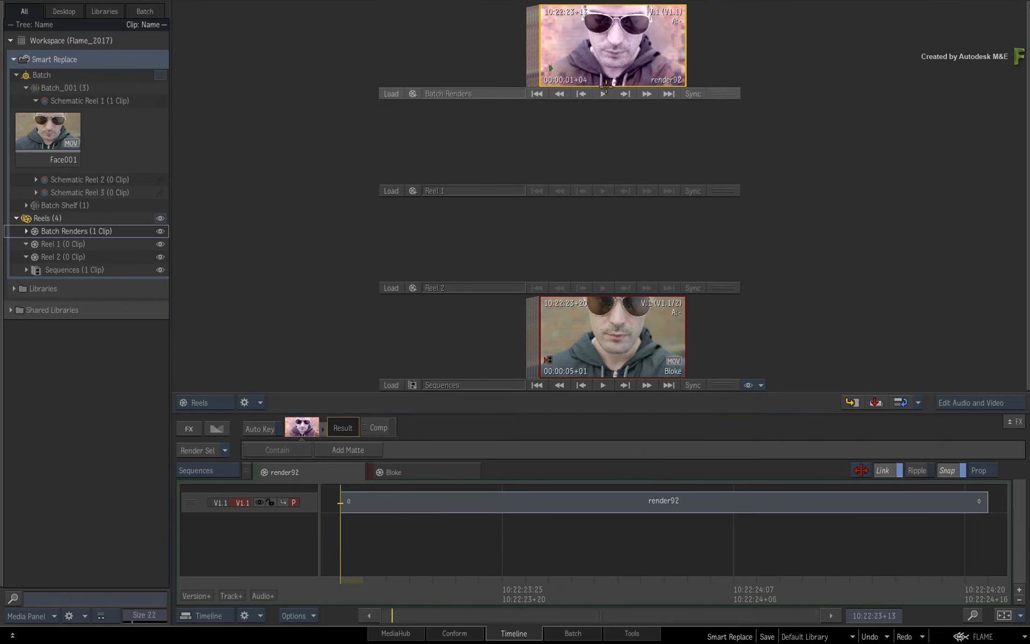
left_click(442, 471)
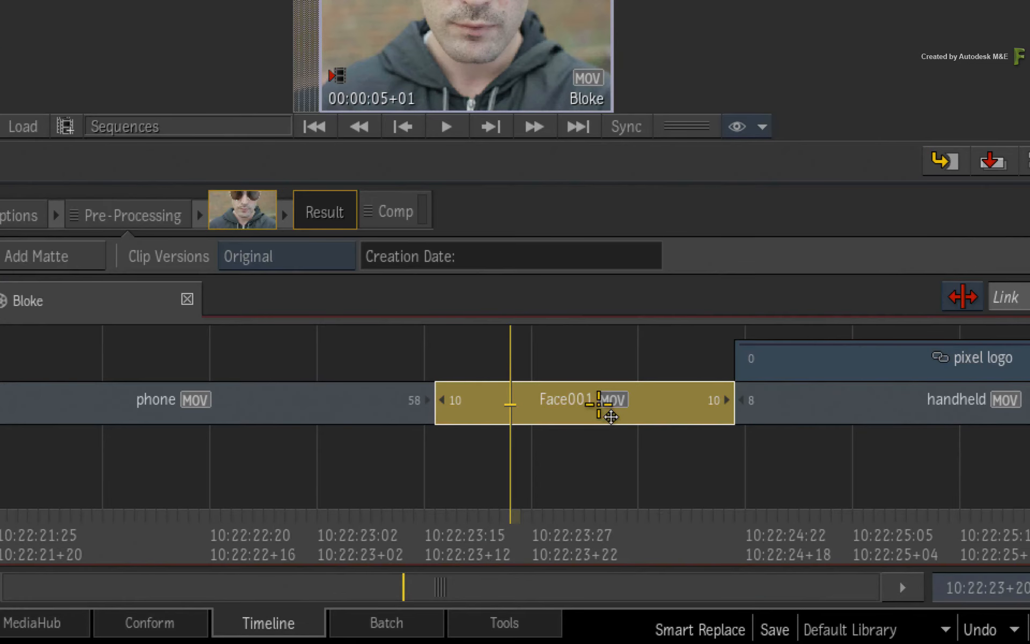
left_click(682, 521, "alt")
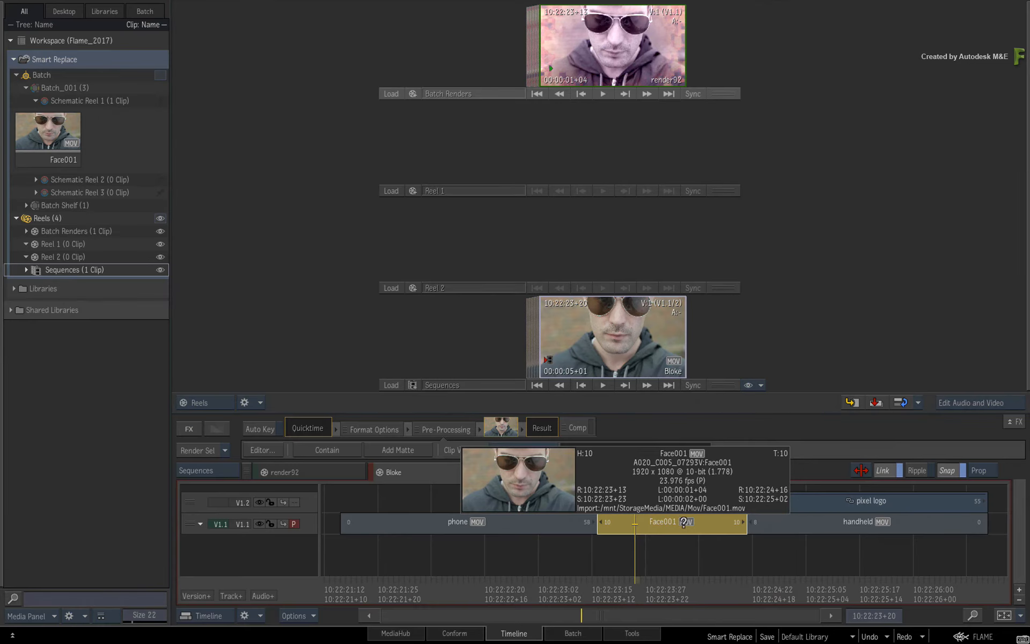
- Show the Bloke sequence in the player and Smart Replace its Face001 segment with the render92 clip
key("alt+2")
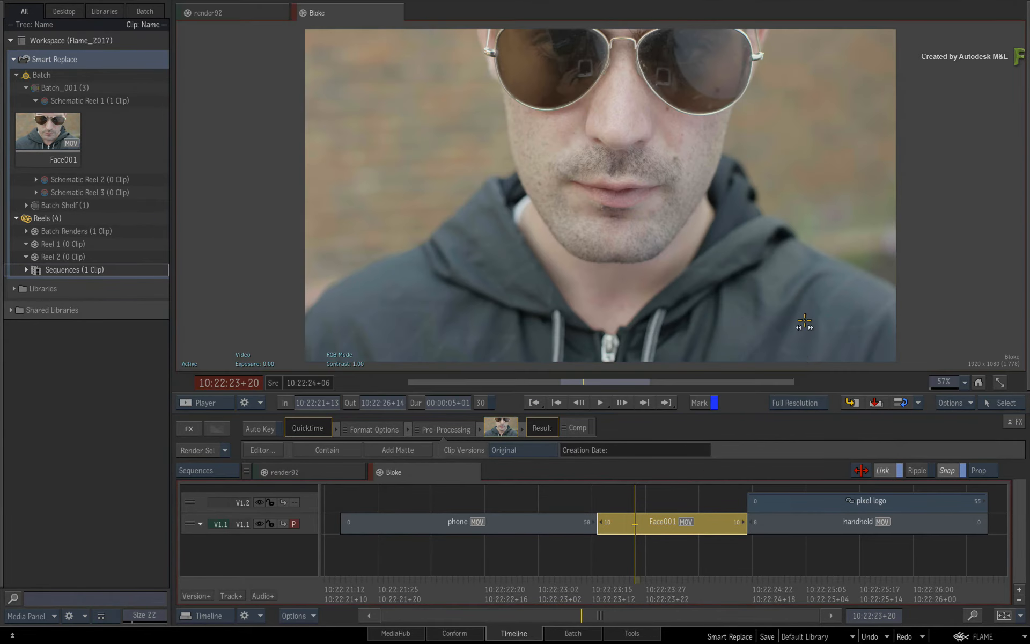
left_click(918, 403)
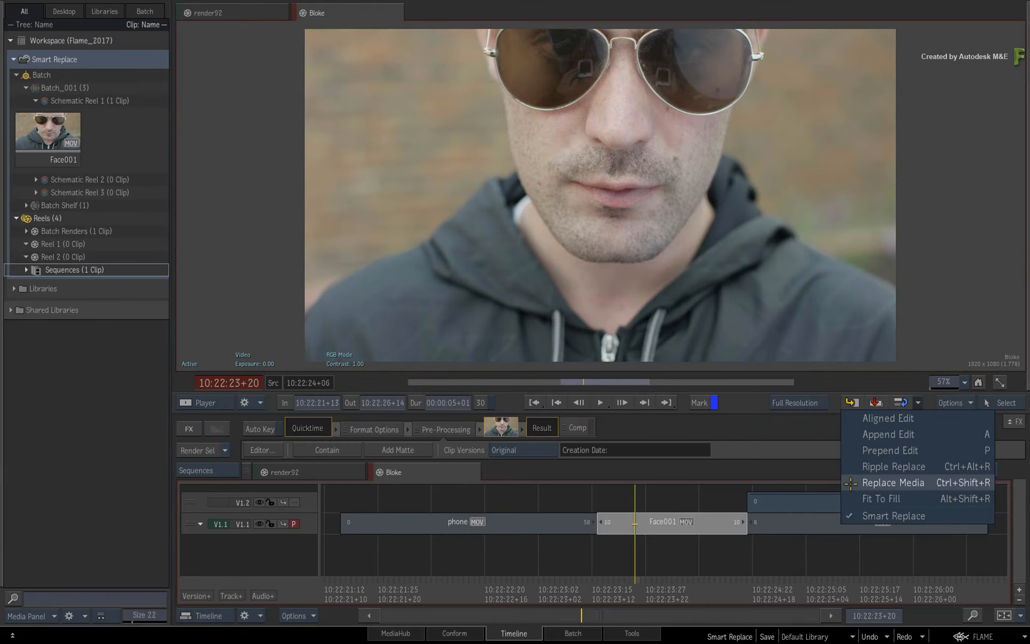
left_click(671, 324)
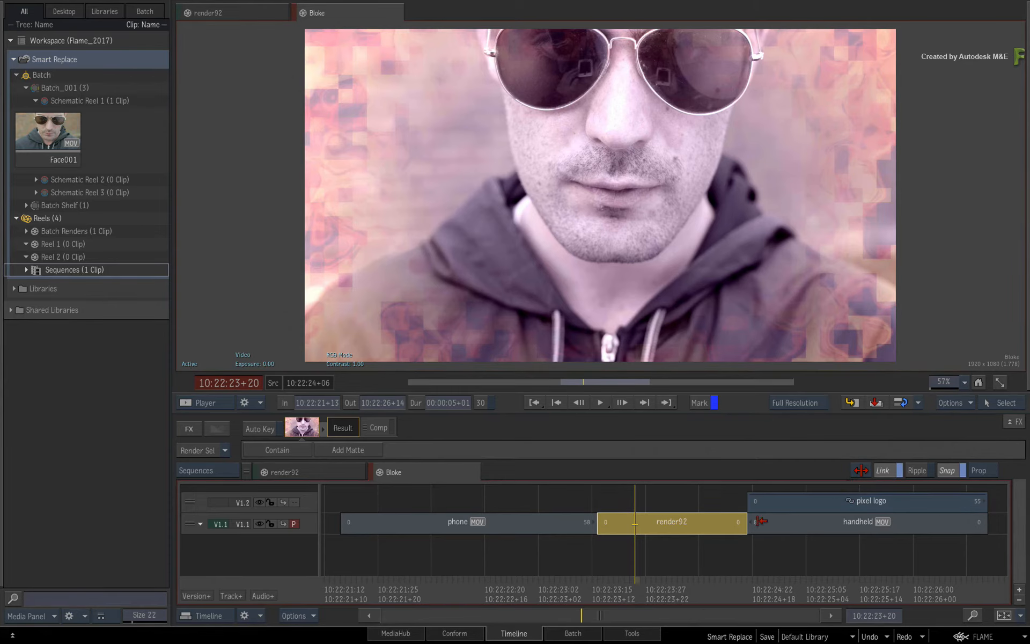
- Scrub through the replaced segment in the Bloke sequence and examine its head and tail handles
left_click_drag(633, 589, 624, 546)
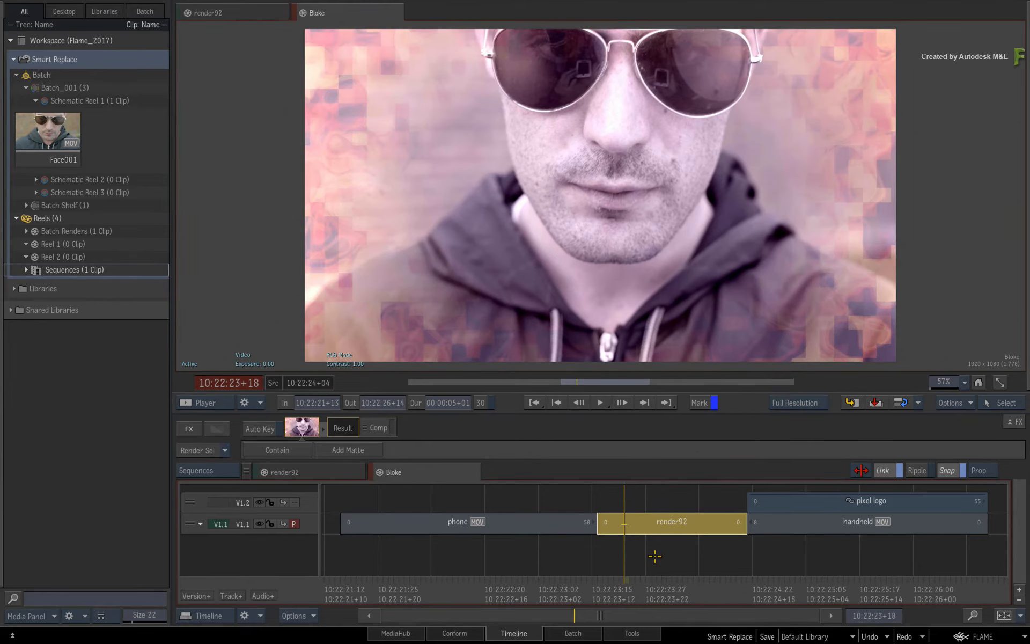
mouse_move(635, 583)
left_mouse_down()
mouse_move(708, 584)
mouse_move(634, 583)
mouse_move(703, 569)
mouse_move(630, 563)
left_mouse_up()
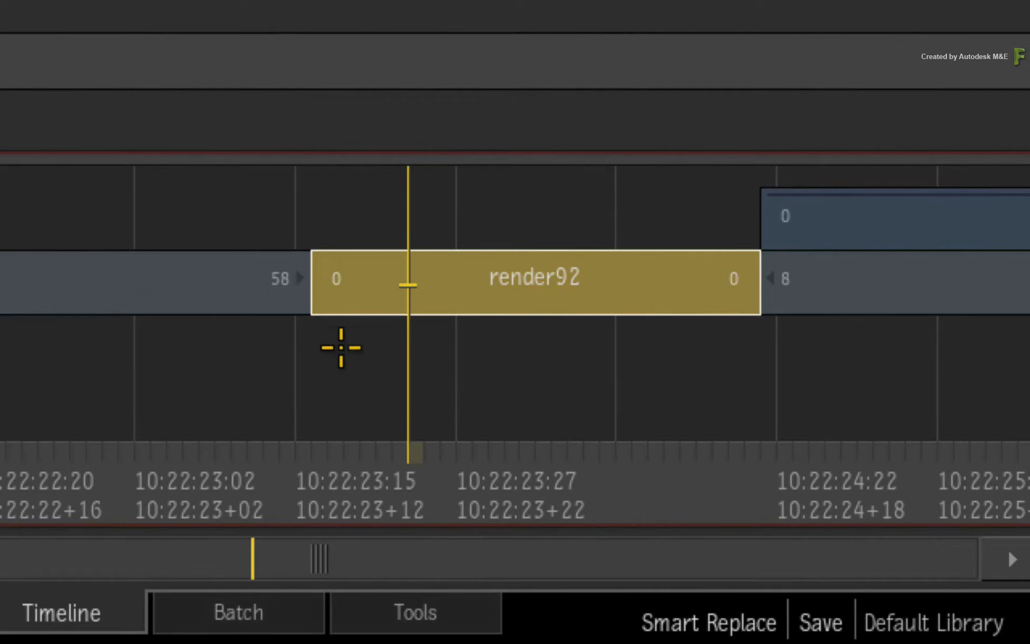
- Undo the Smart Replace in the Bloke sequence to restore the original Face001 segment
mouse_move(424, 453)
left_mouse_down()
mouse_move(584, 425)
mouse_move(509, 424)
mouse_move(619, 400)
mouse_move(517, 386)
mouse_move(653, 361)
mouse_move(418, 386)
mouse_move(674, 368)
mouse_move(417, 370)
left_mouse_up()
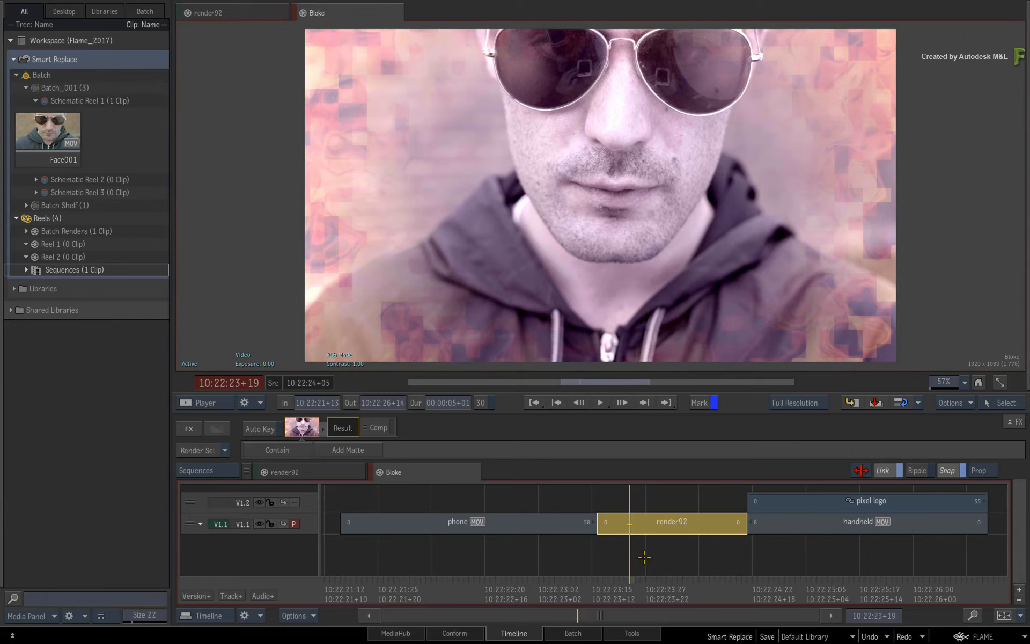
key("ctrl+z")
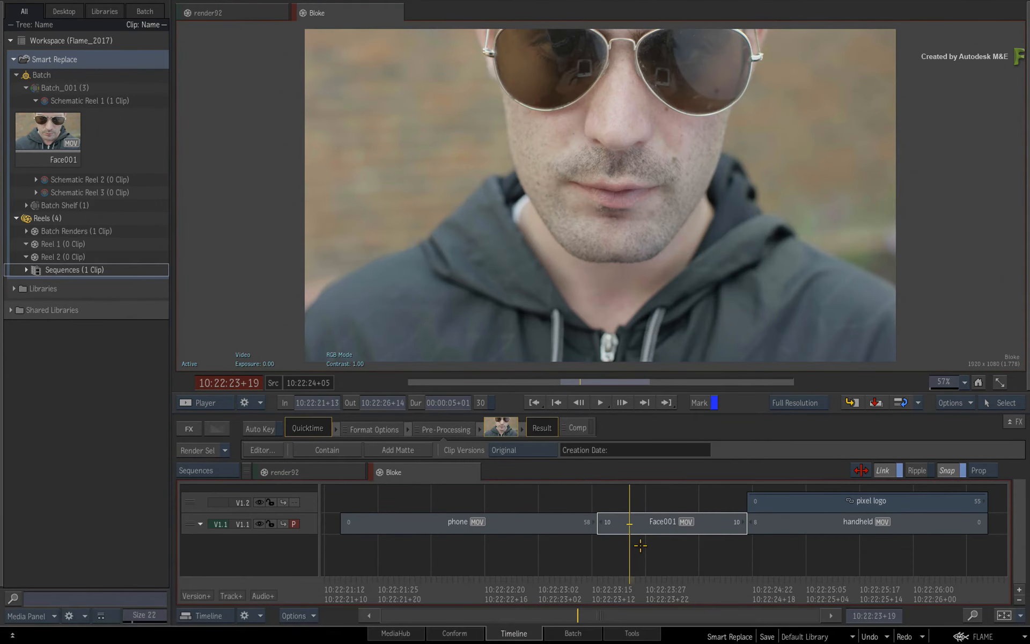
- Return to the Batch setup and rename its Render node NO TC
left_click(569, 633)
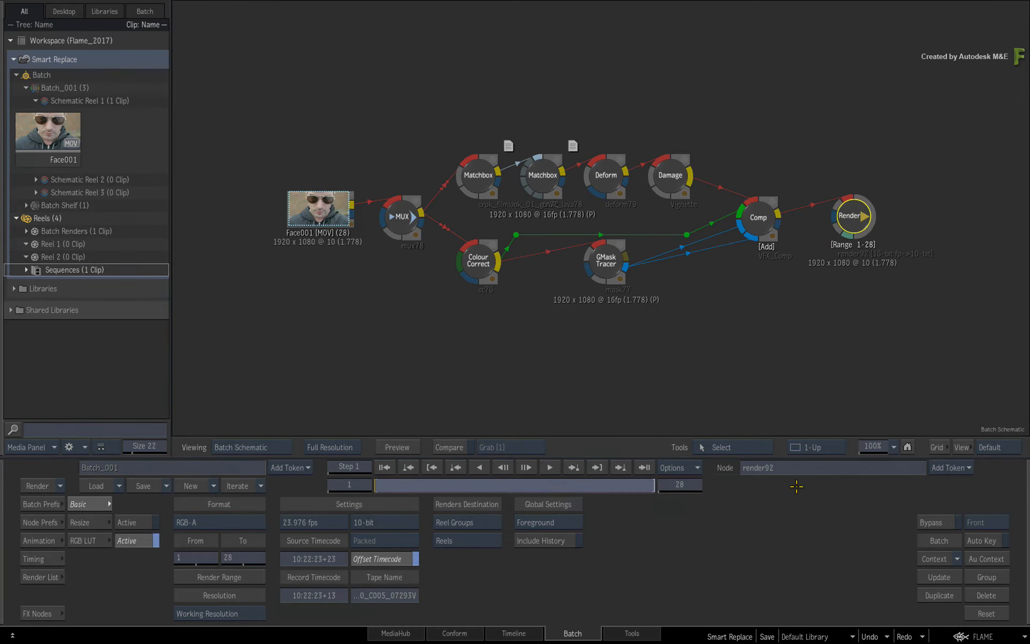
left_click(800, 468)
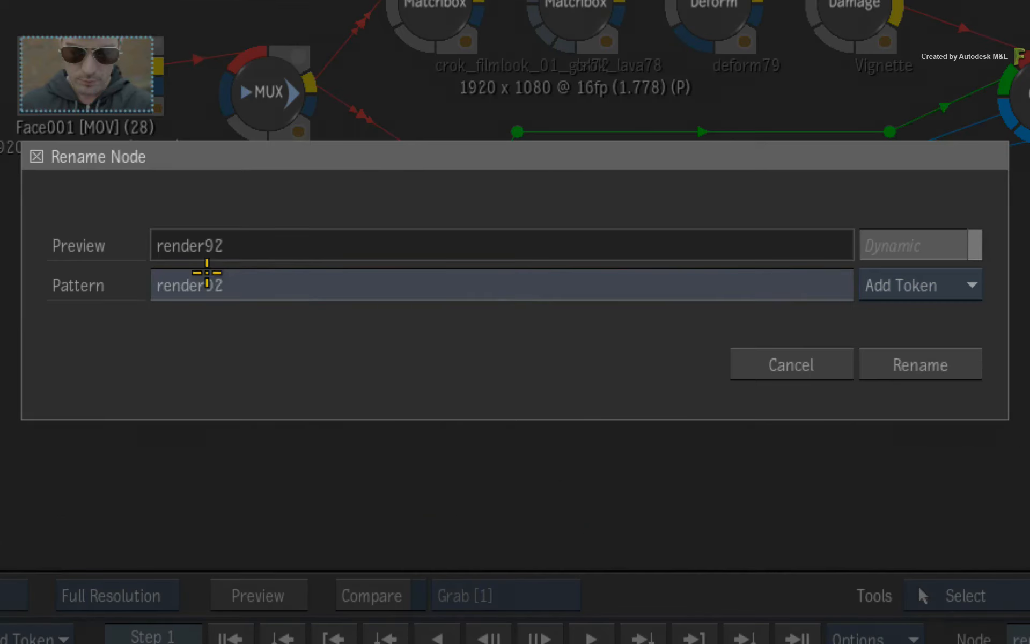
left_click(400, 301)
type("NO TC")
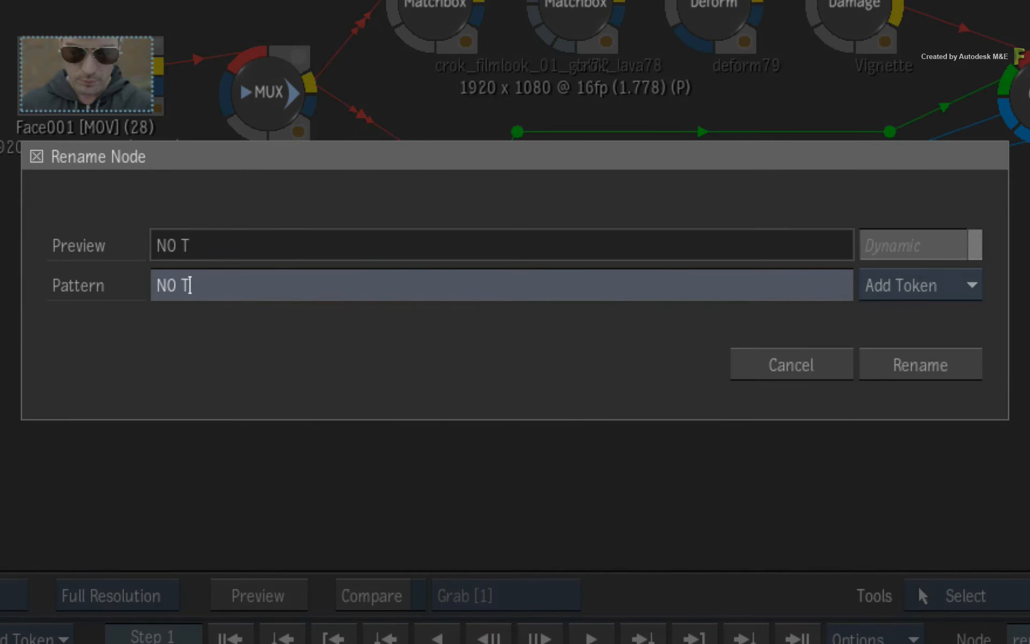
key("Return")
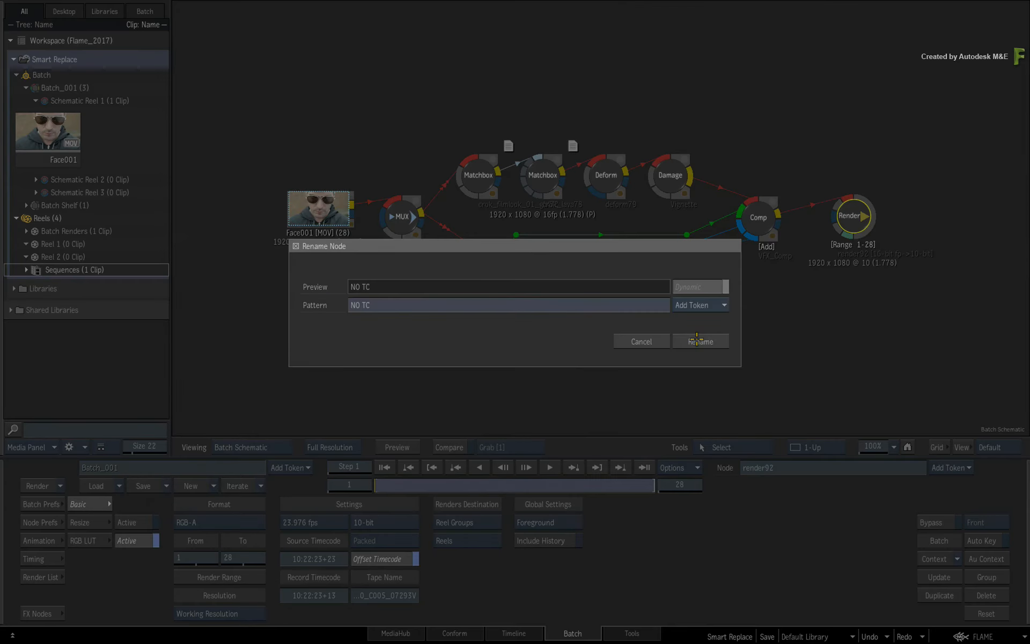
left_click(915, 368)
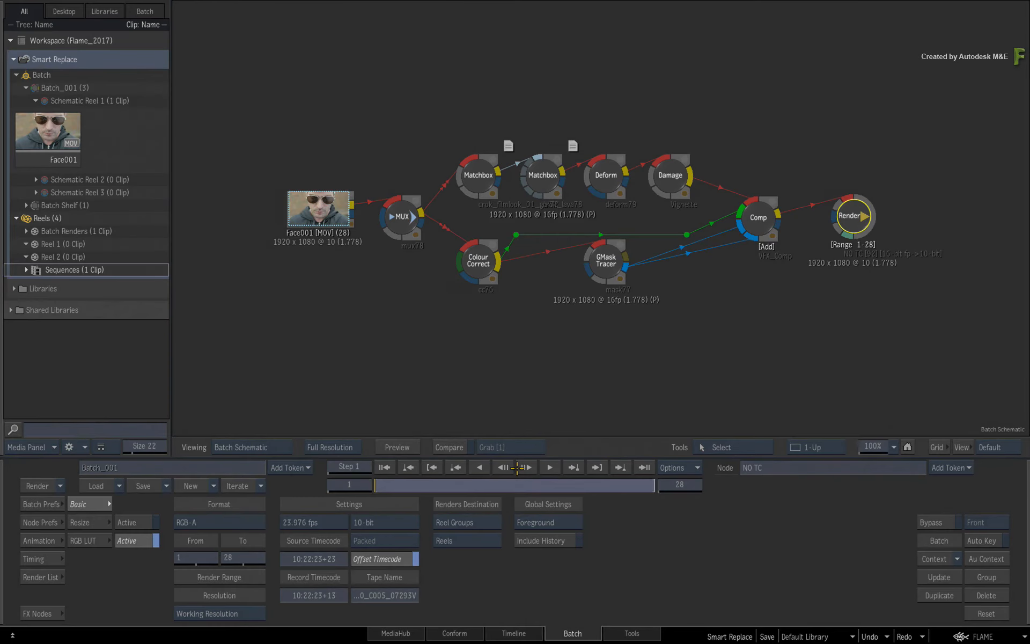
- Reset the Render node's source and record timecodes to 00:00:00+00 and clear its tape name
left_click(312, 556)
left_click(303, 536)
left_click(349, 527)
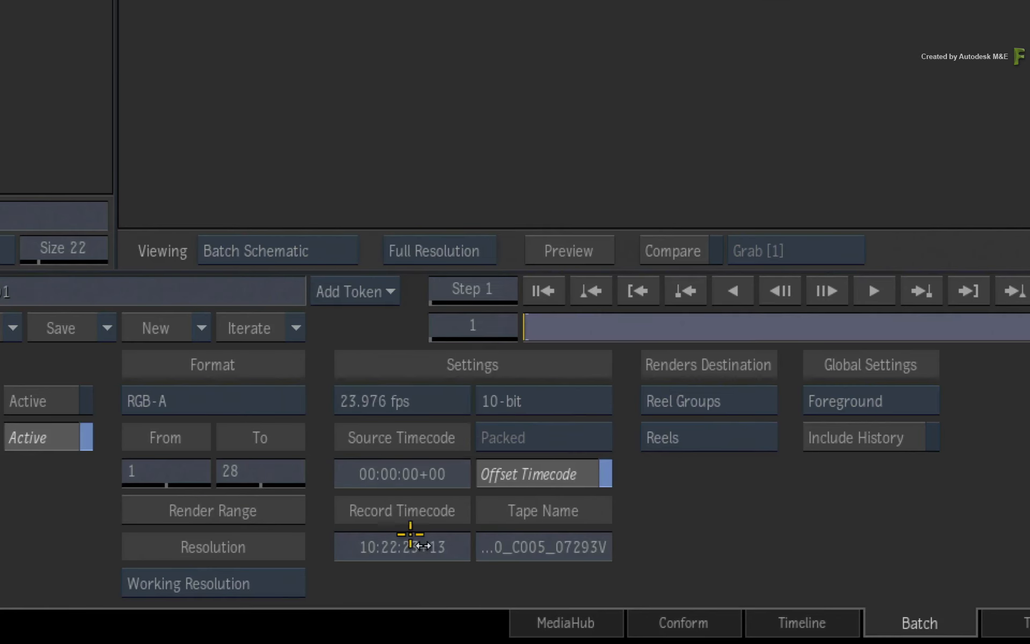
left_click(316, 594)
left_click(309, 574)
left_click(486, 471)
left_click(534, 546)
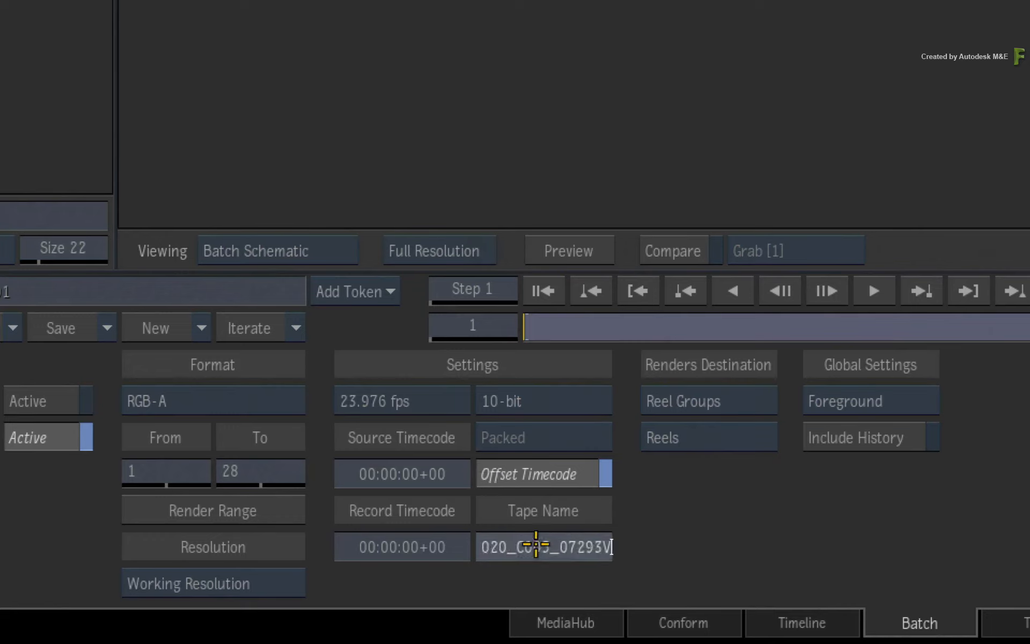
key("BackSpace")
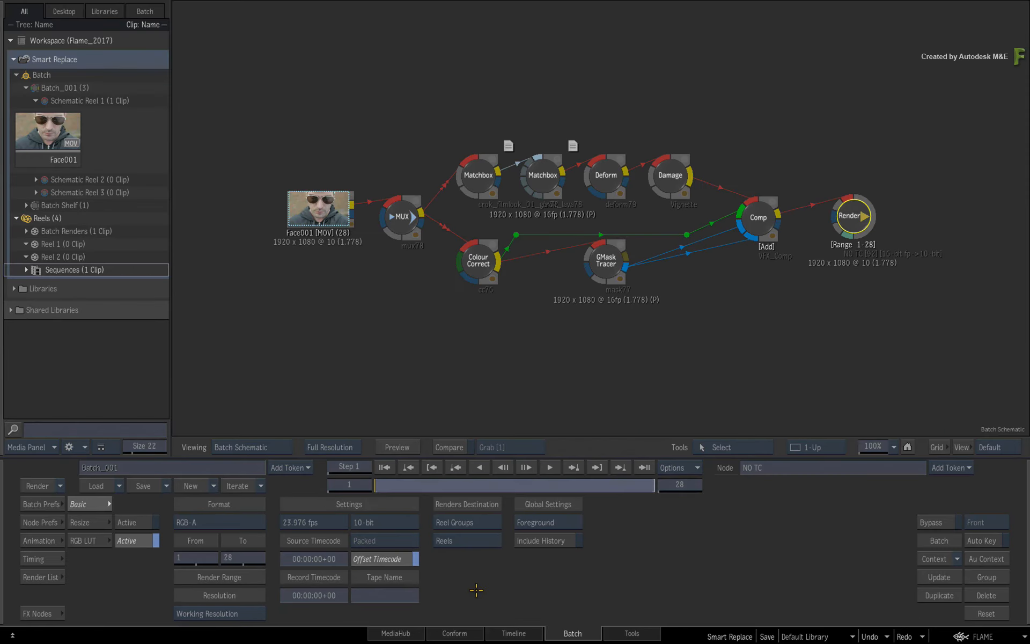
- Render the batch and inspect the NO TC clip's timecode and handle information in the timeline's reels
left_click(40, 486)
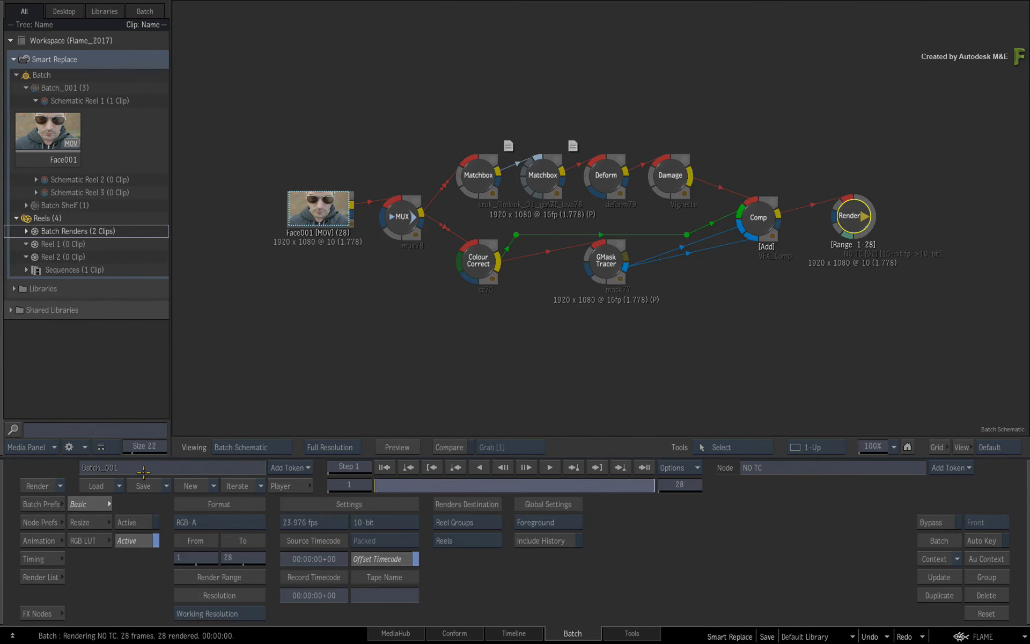
left_click(514, 632)
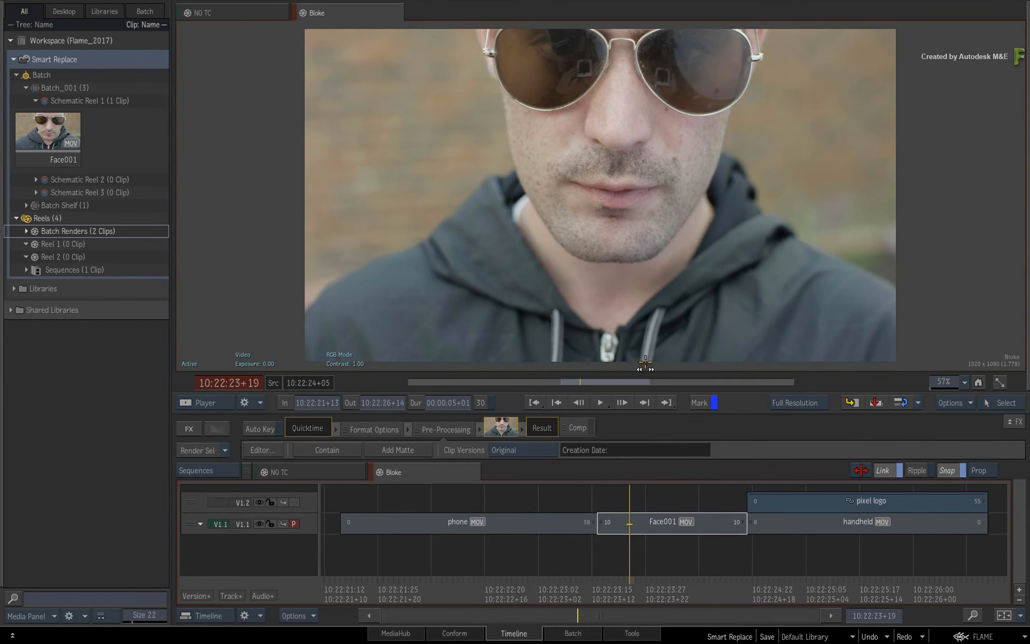
key("Escape")
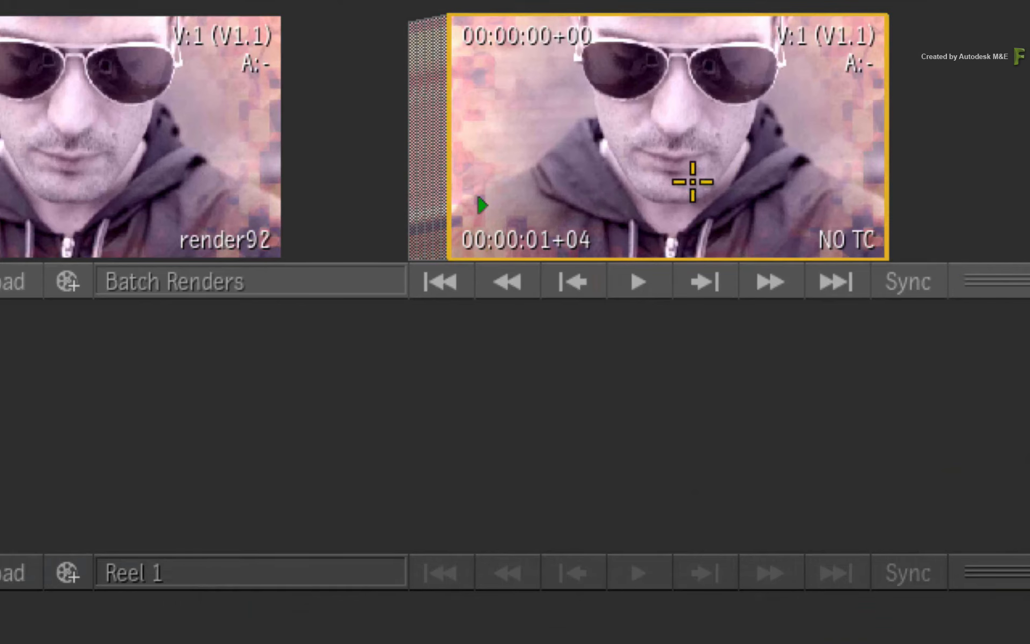
key("ctrl+alt")
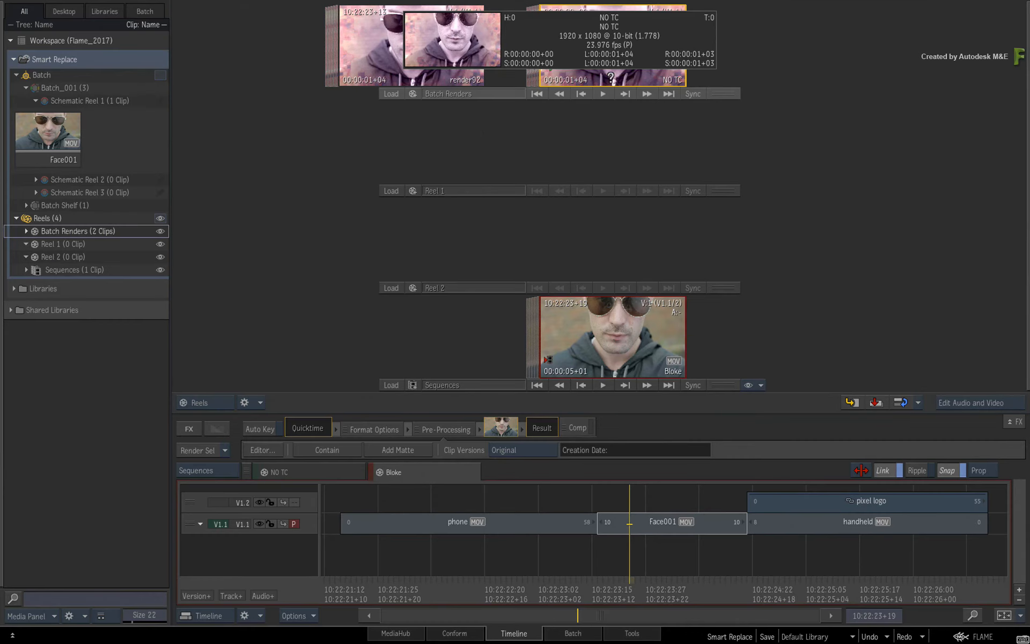
key("Escape")
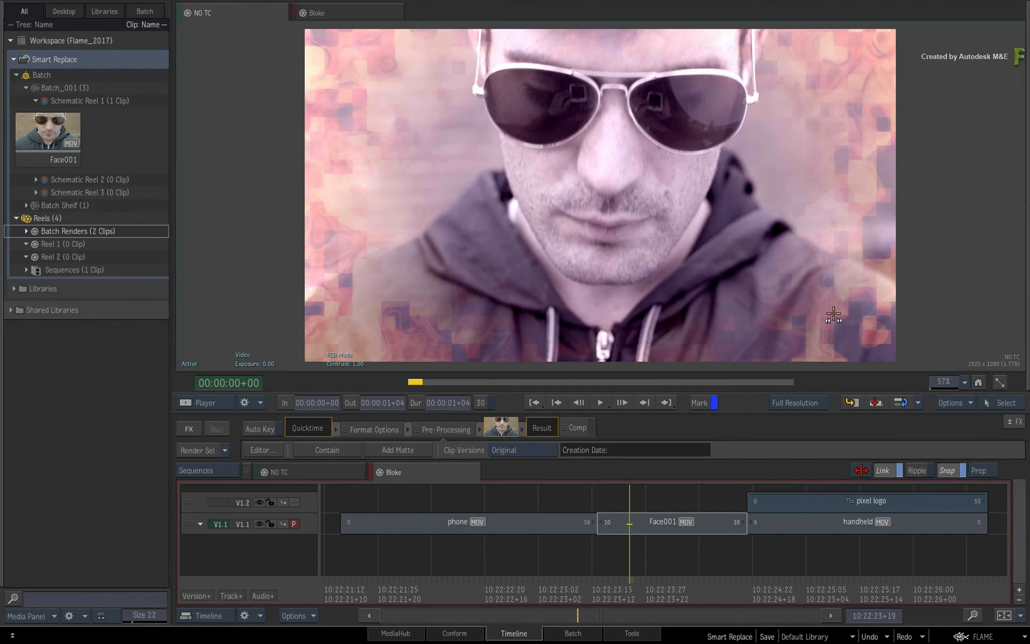
- Try to Smart Replace the Face001 segment with the NO TC clip, and decline the Positioner to Positioner replacement
left_click(686, 518)
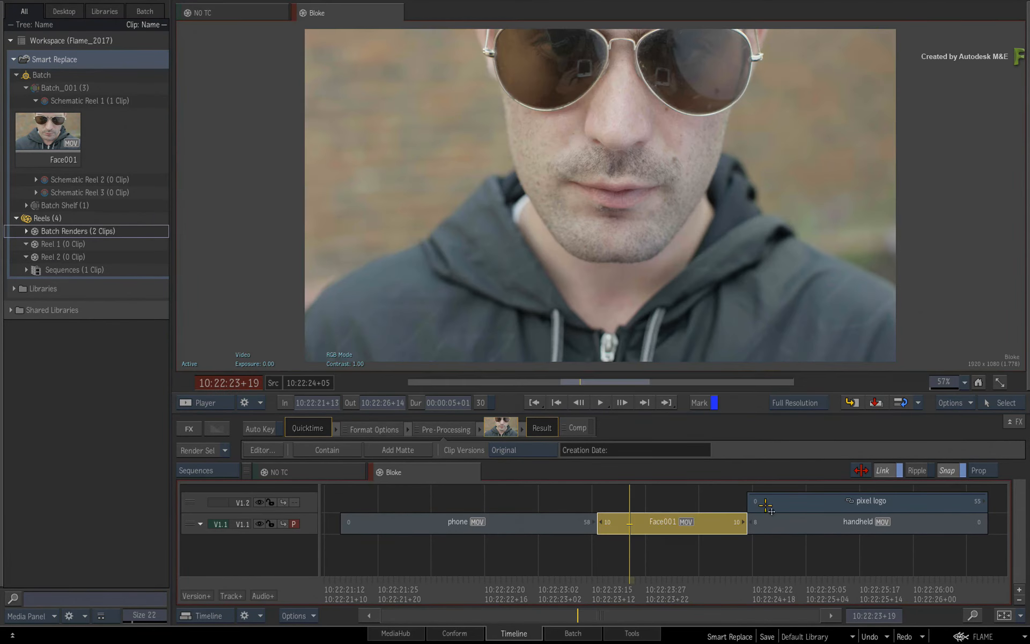
left_click(919, 402)
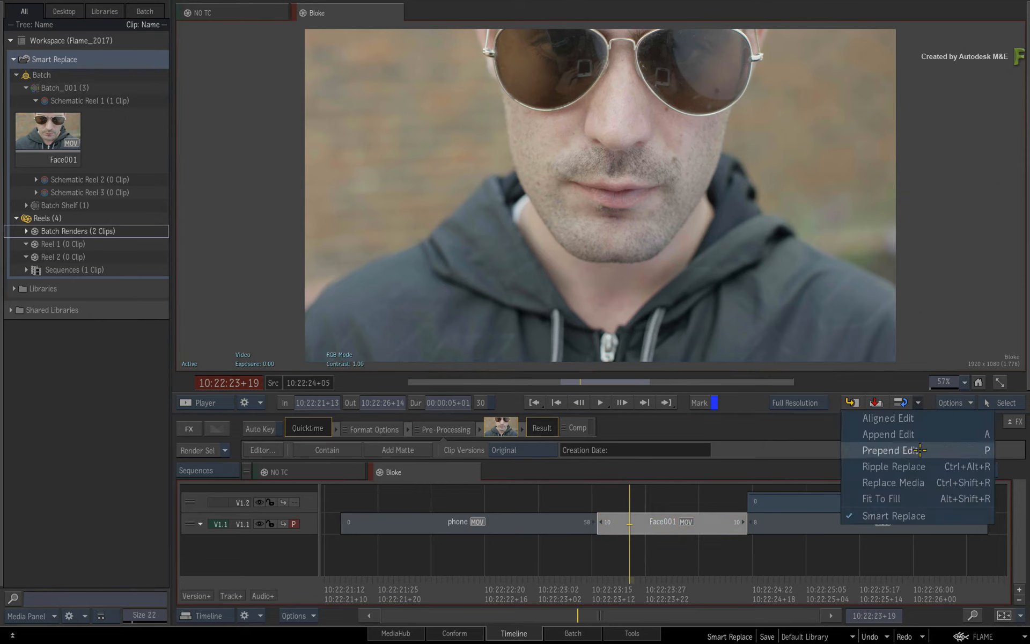
left_click(923, 482)
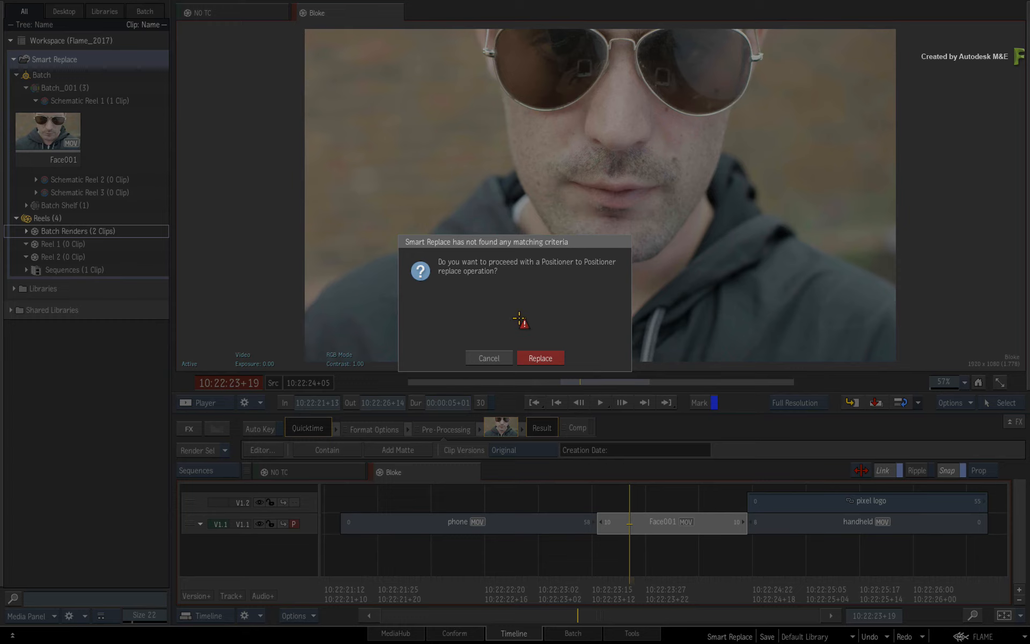
left_click(506, 357)
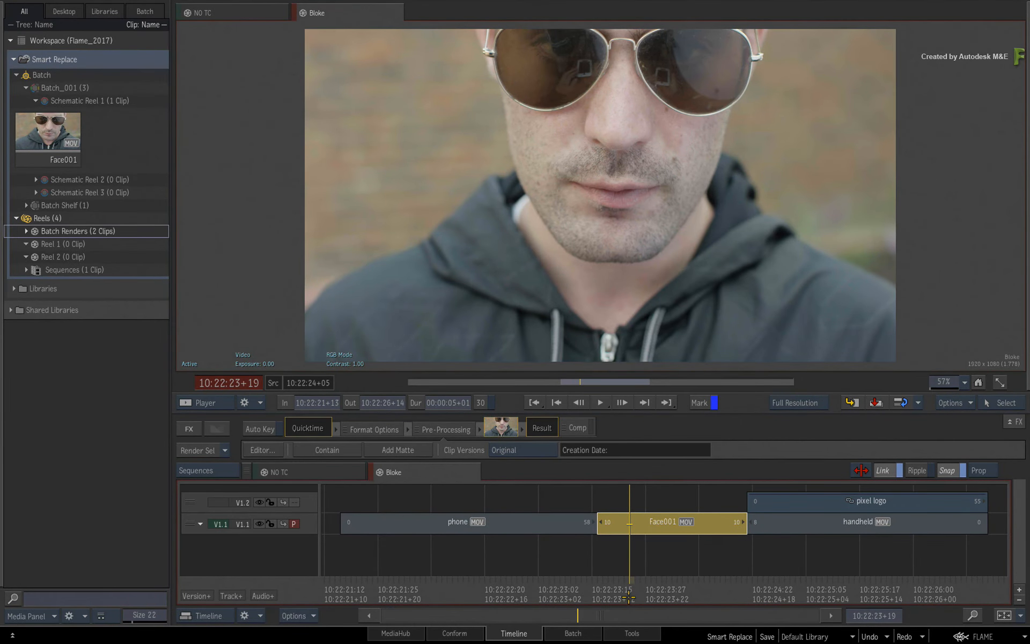
- Smart Replace the Face001 segment with the render92 clip from Batch Renders and scrub through the replaced segment
mouse_move(629, 590)
left_mouse_down()
mouse_move(690, 582)
mouse_move(613, 581)
mouse_move(660, 581)
mouse_move(624, 581)
left_mouse_up()
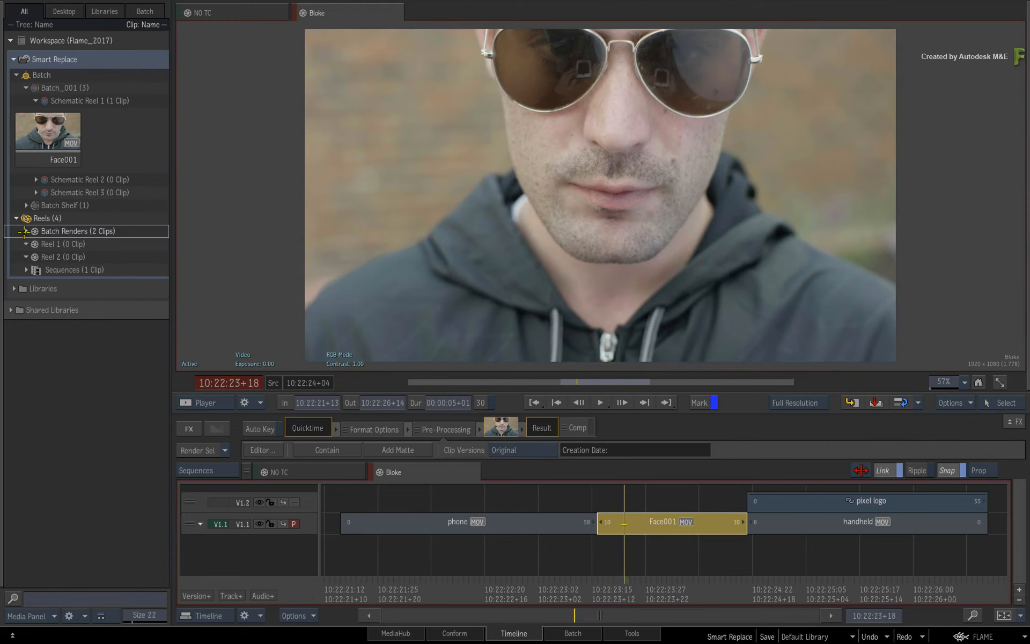
left_click(25, 231)
left_click(42, 265)
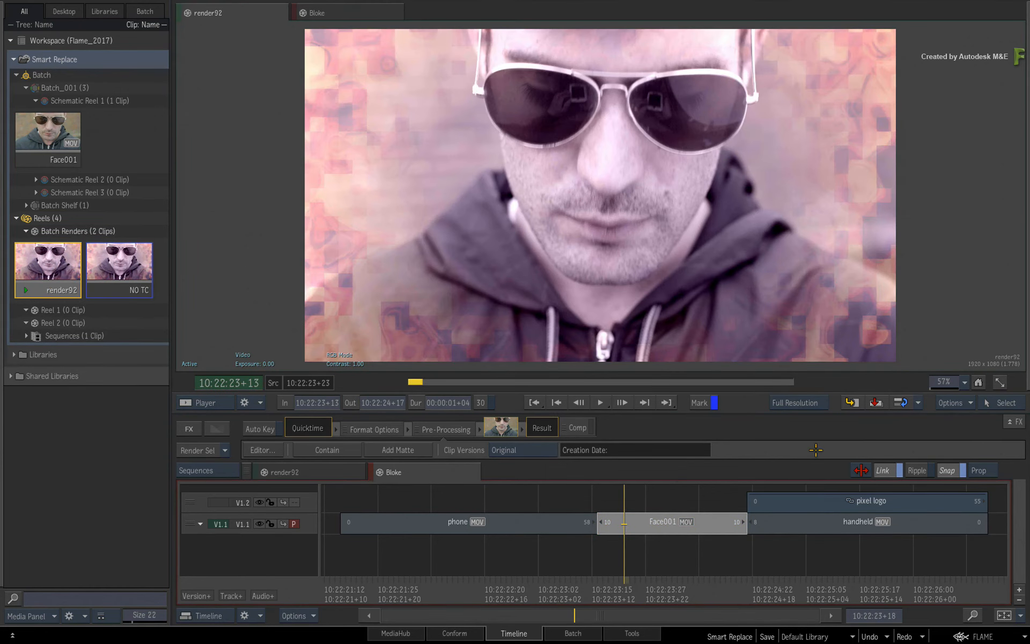
left_click(918, 403)
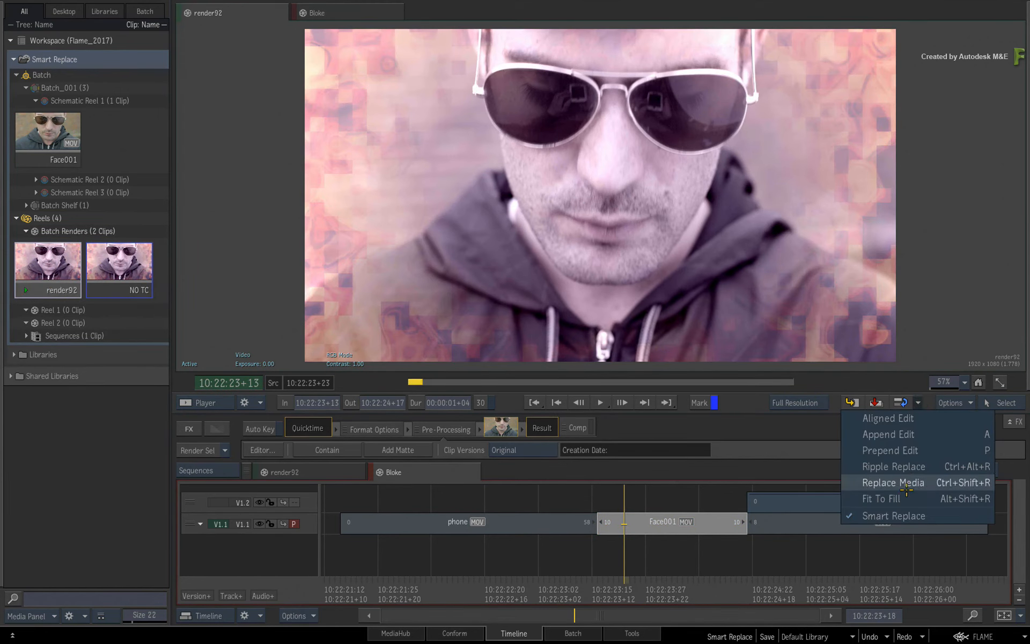
left_click(906, 484)
left_click_drag(638, 584, 720, 570)
left_click(635, 563)
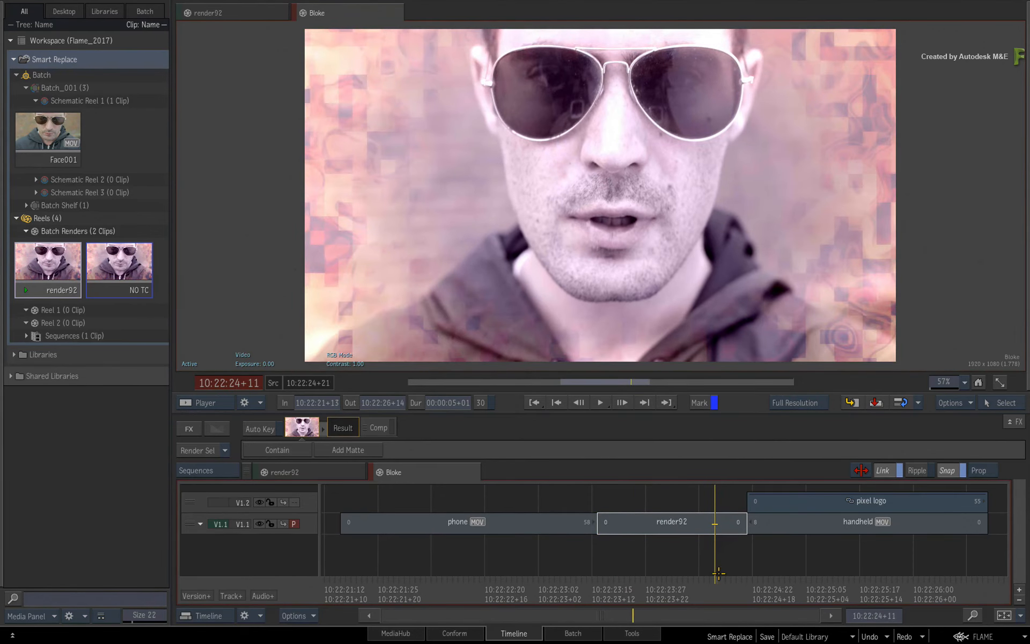